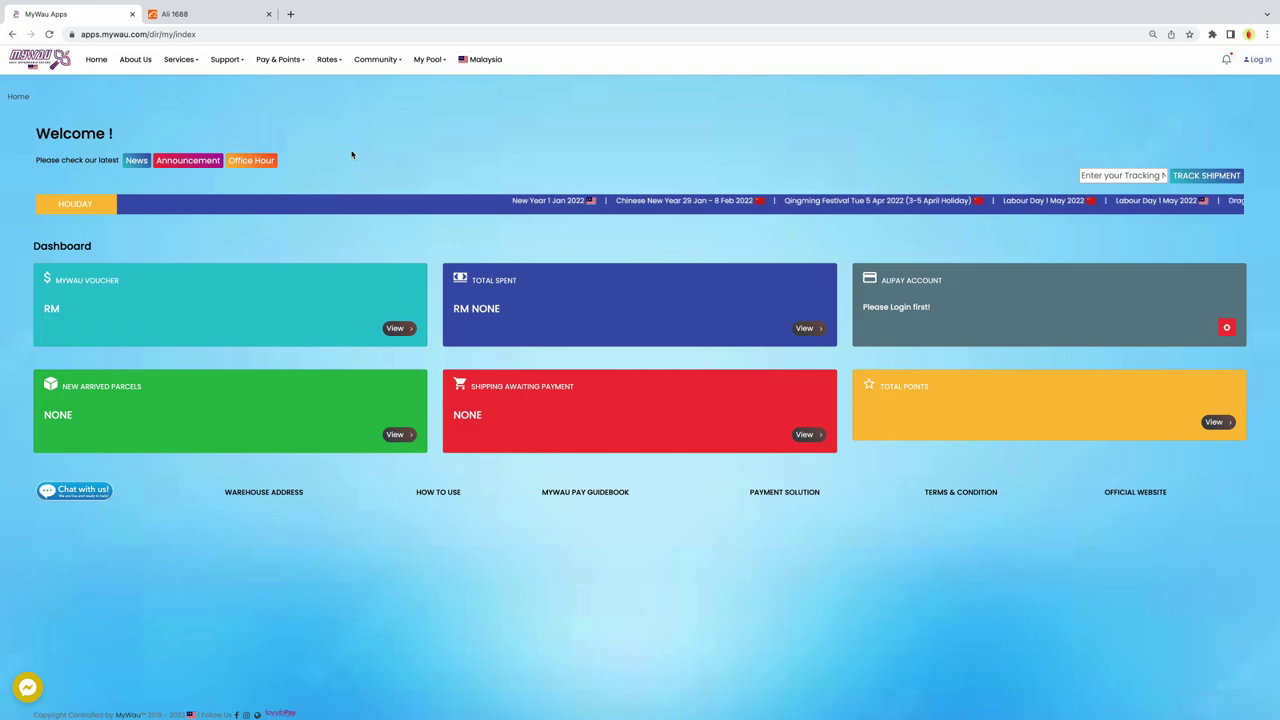
# Open the Alipay 1688 payment list in MyWau
pyautogui.click(179, 60)
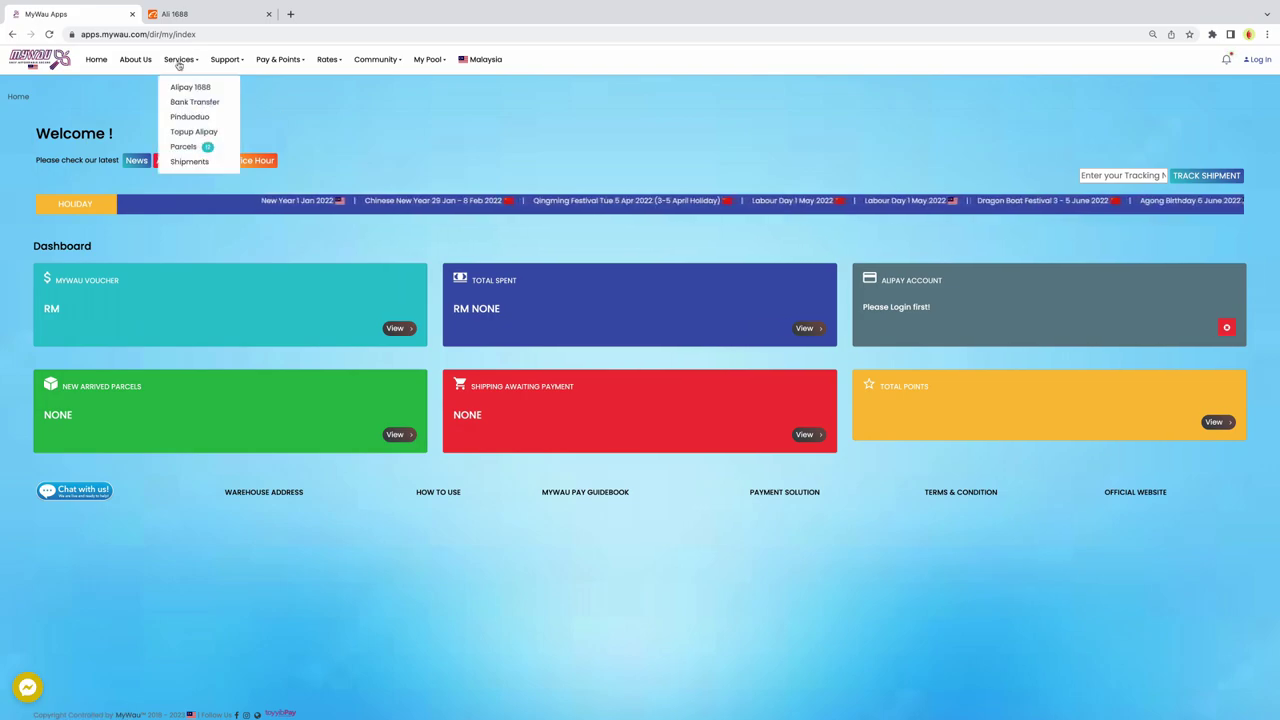
pyautogui.click(179, 62)
pyautogui.click(176, 64)
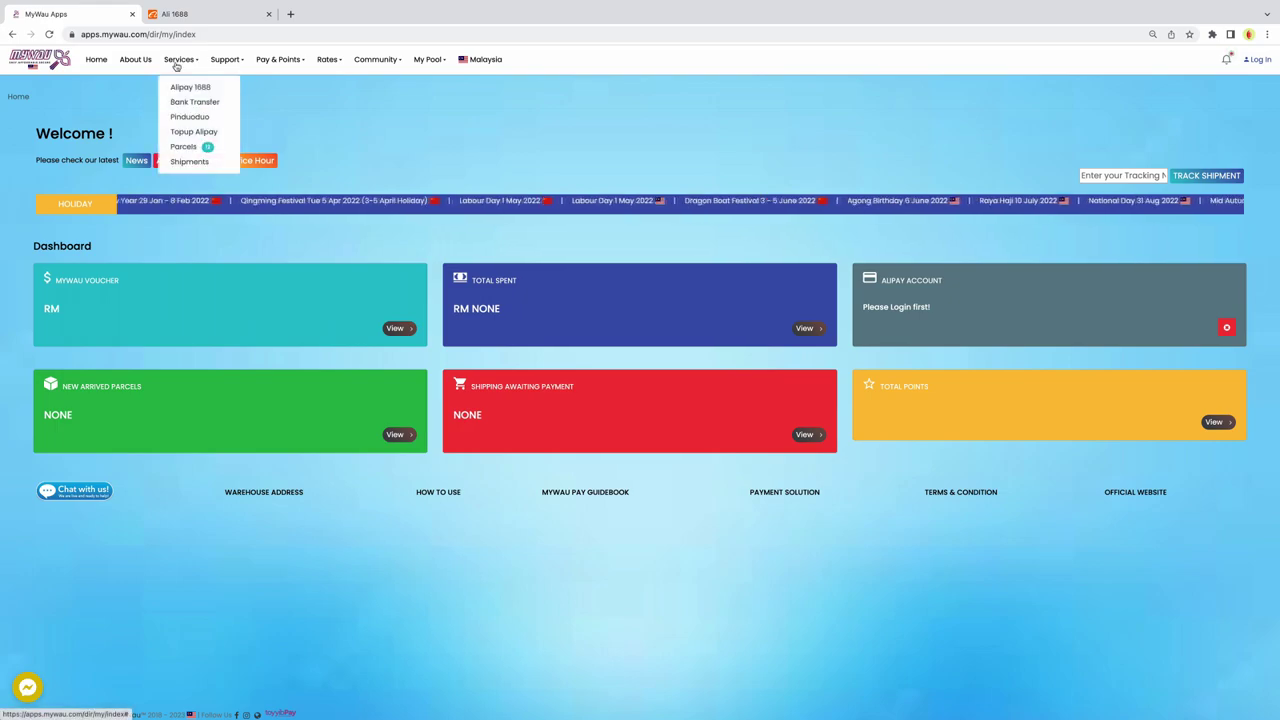
pyautogui.click(181, 90)
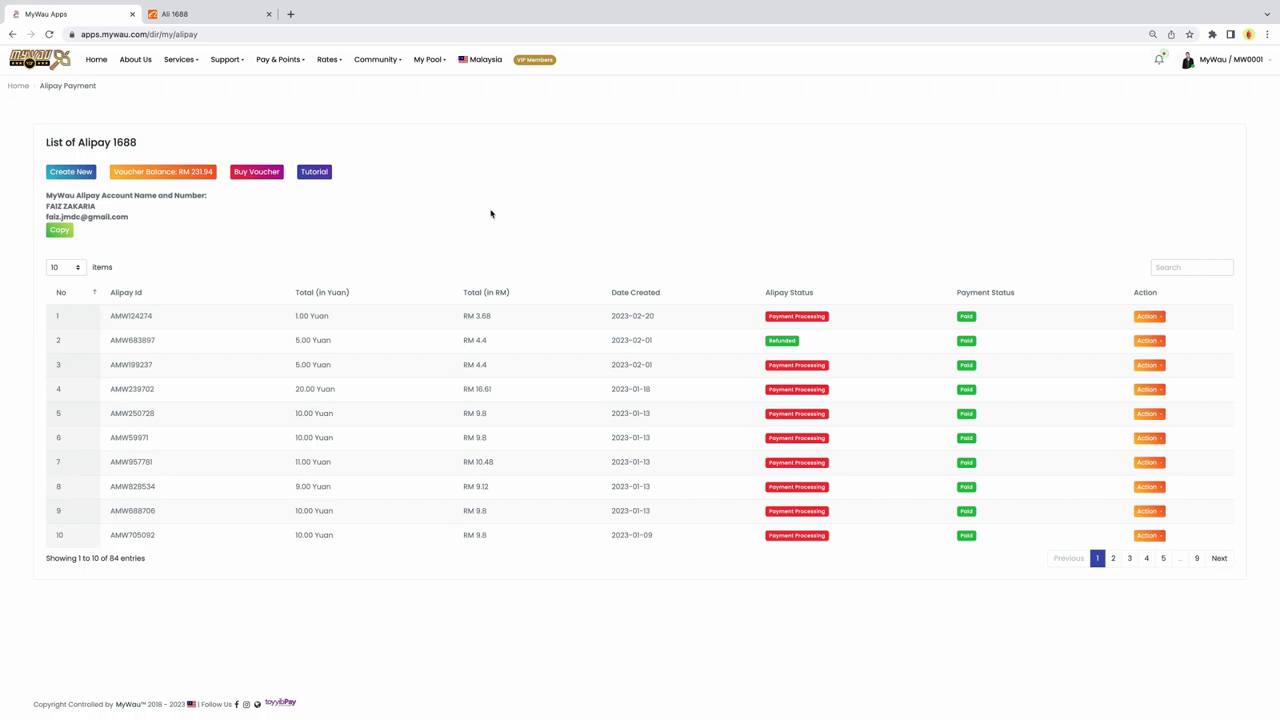
# Switch to the 1688 site and open the candy wrapping paper lollipop packaging set from the recommended products
pyautogui.click(213, 20)
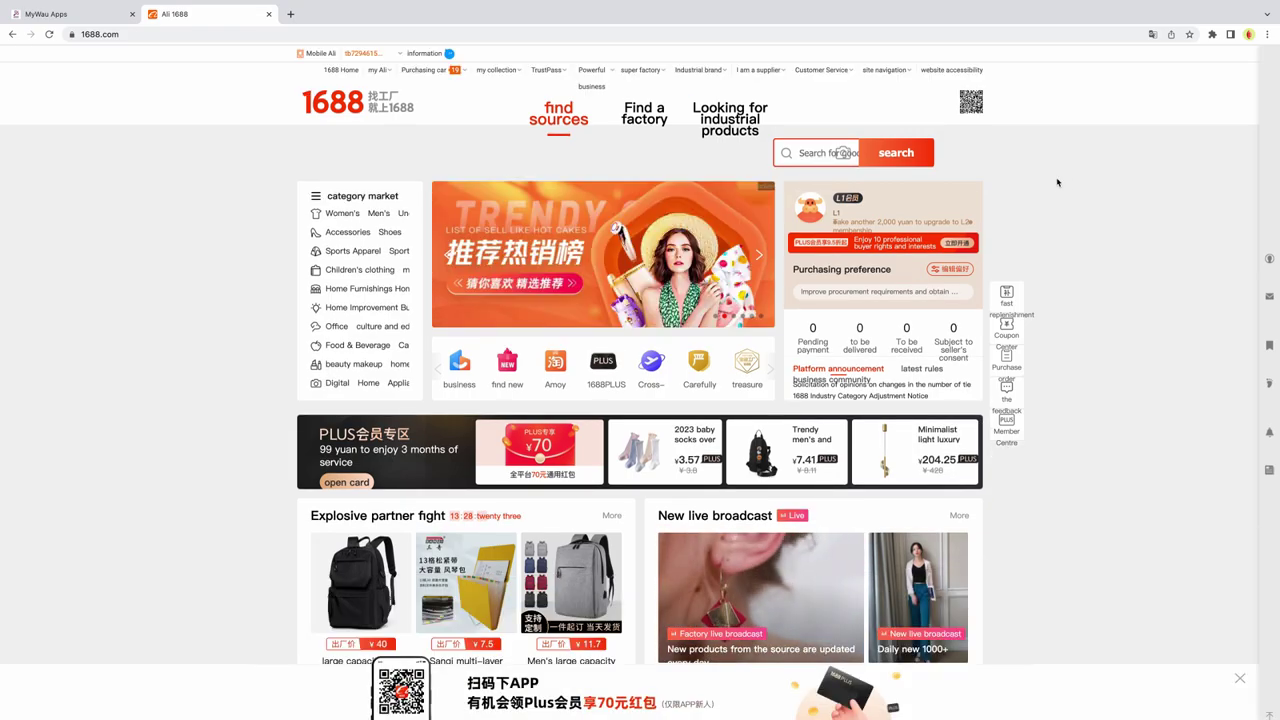
pyautogui.scroll(-12, 1134, 251)
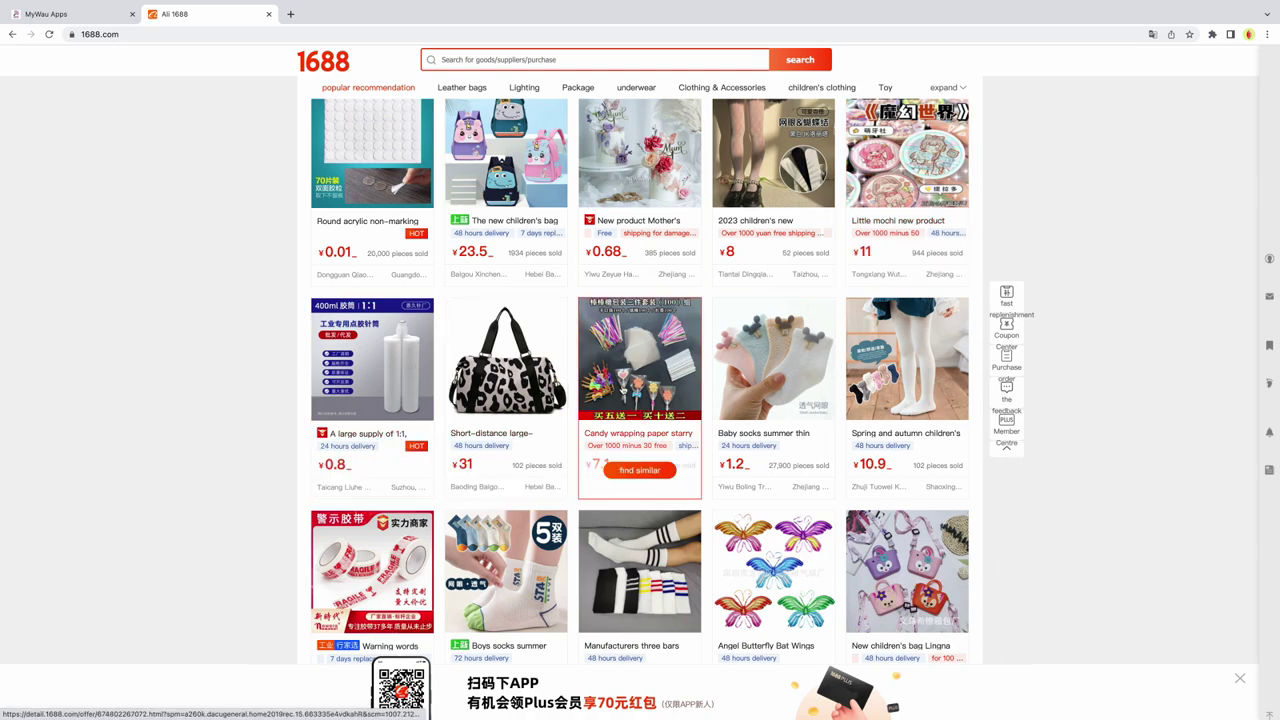
pyautogui.click(646, 380)
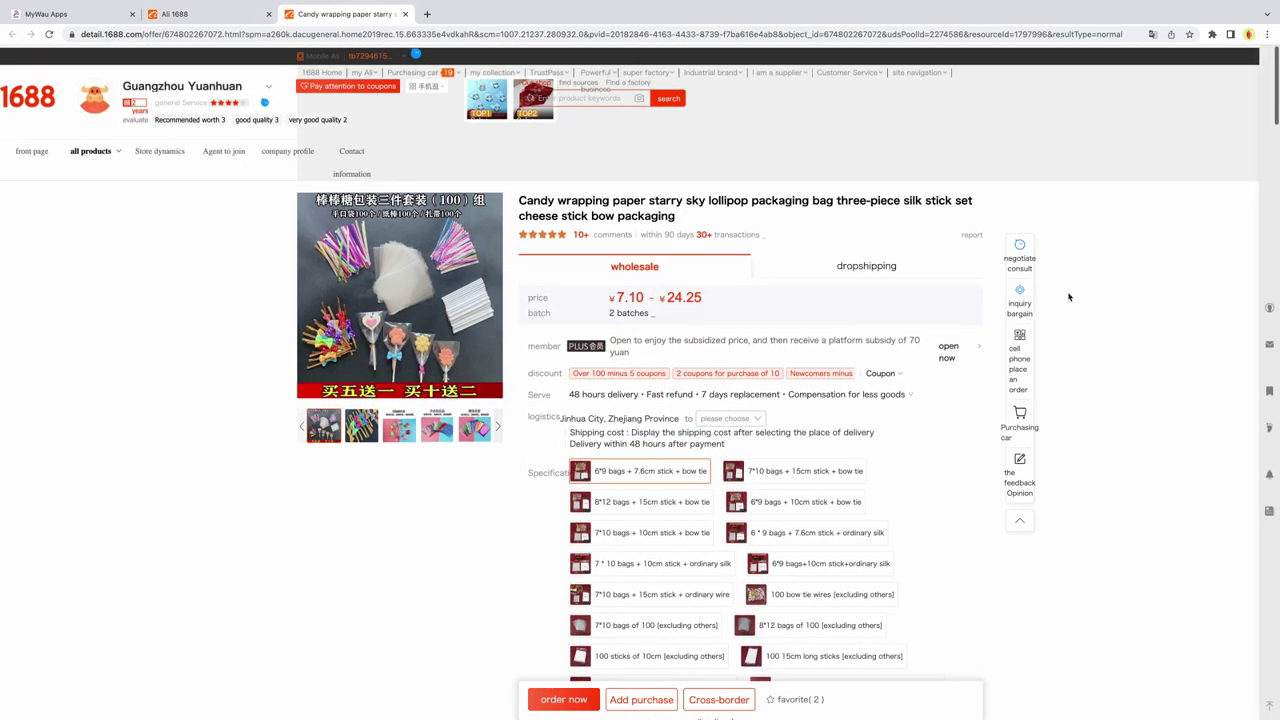
pyautogui.moveTo(142, 96)
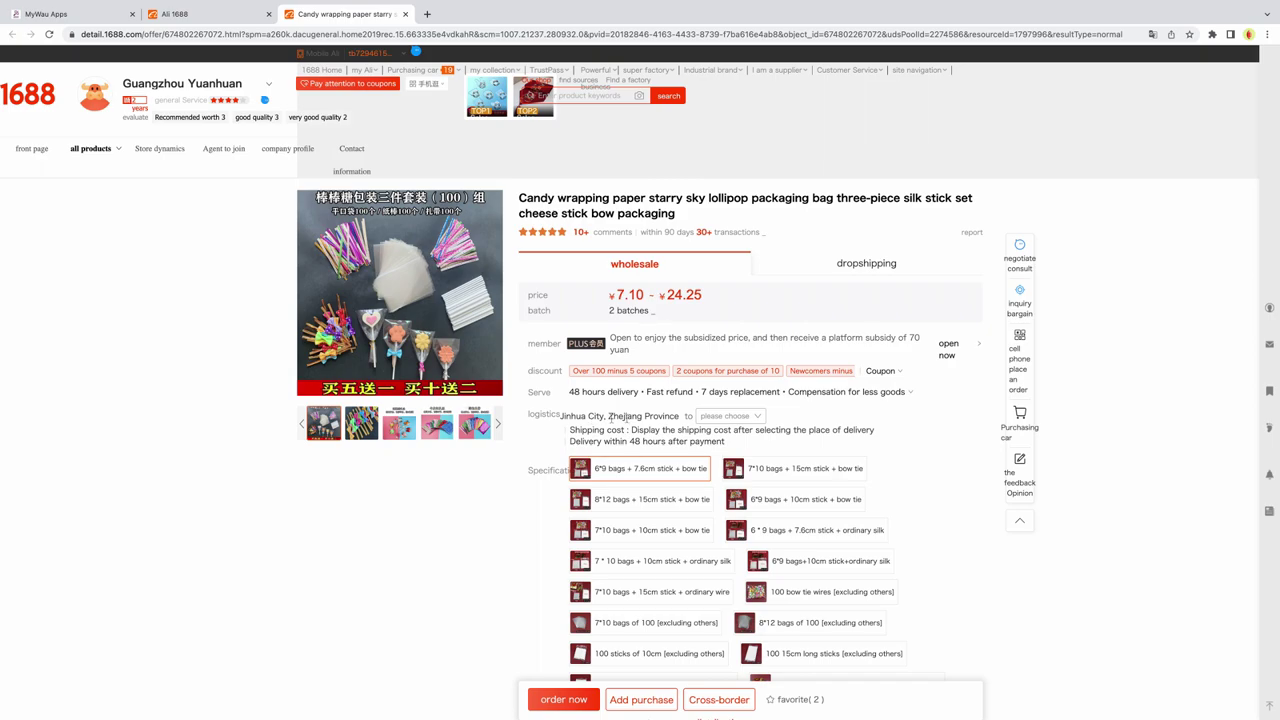
# Order 2 of the 6*9 bags + 7.6cm stick + bow tie and 3 of the 6*9 bags + 7.6cm stick + ordinary silk
pyautogui.scroll(-3, 651, 418)
pyautogui.click(962, 531)
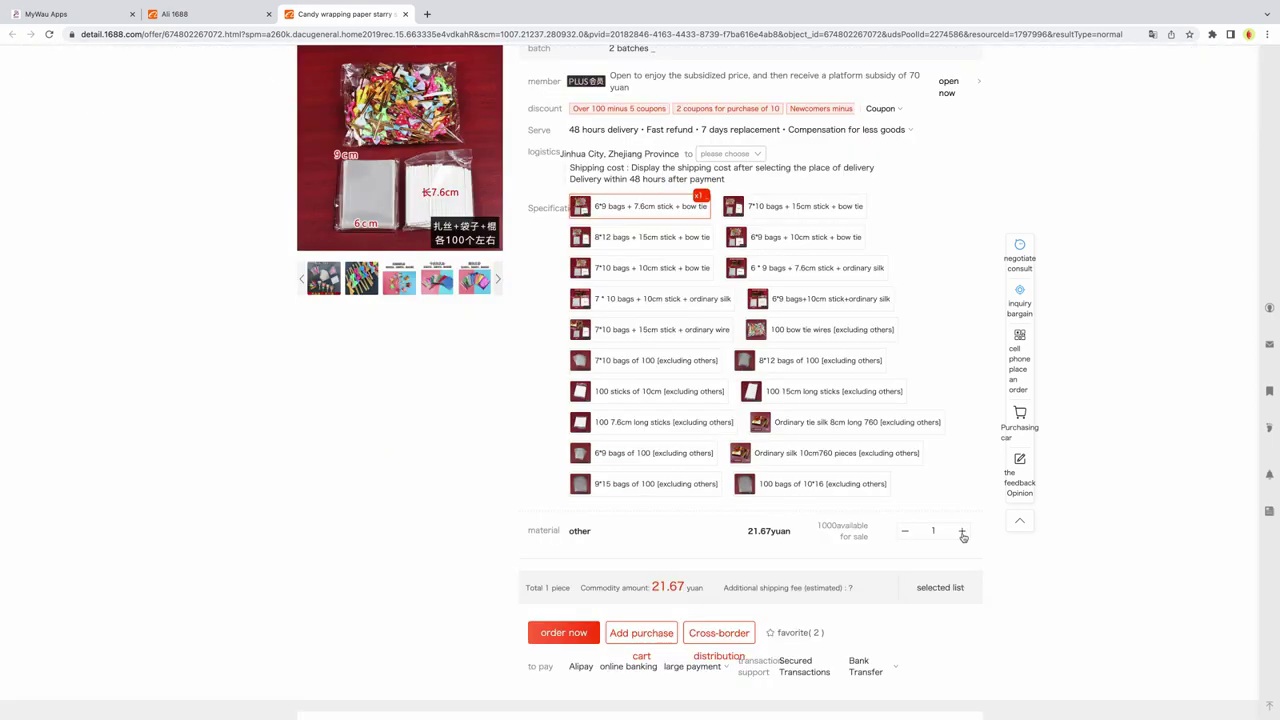
pyautogui.click(962, 533)
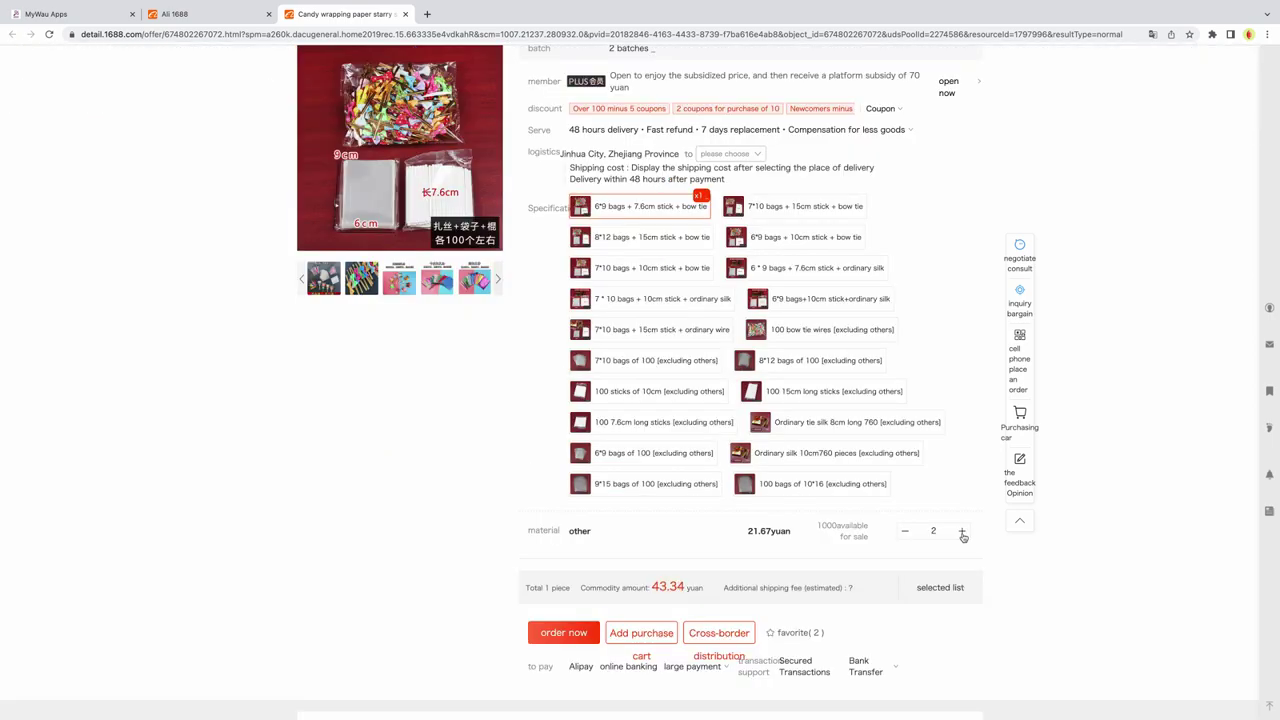
pyautogui.click(778, 276)
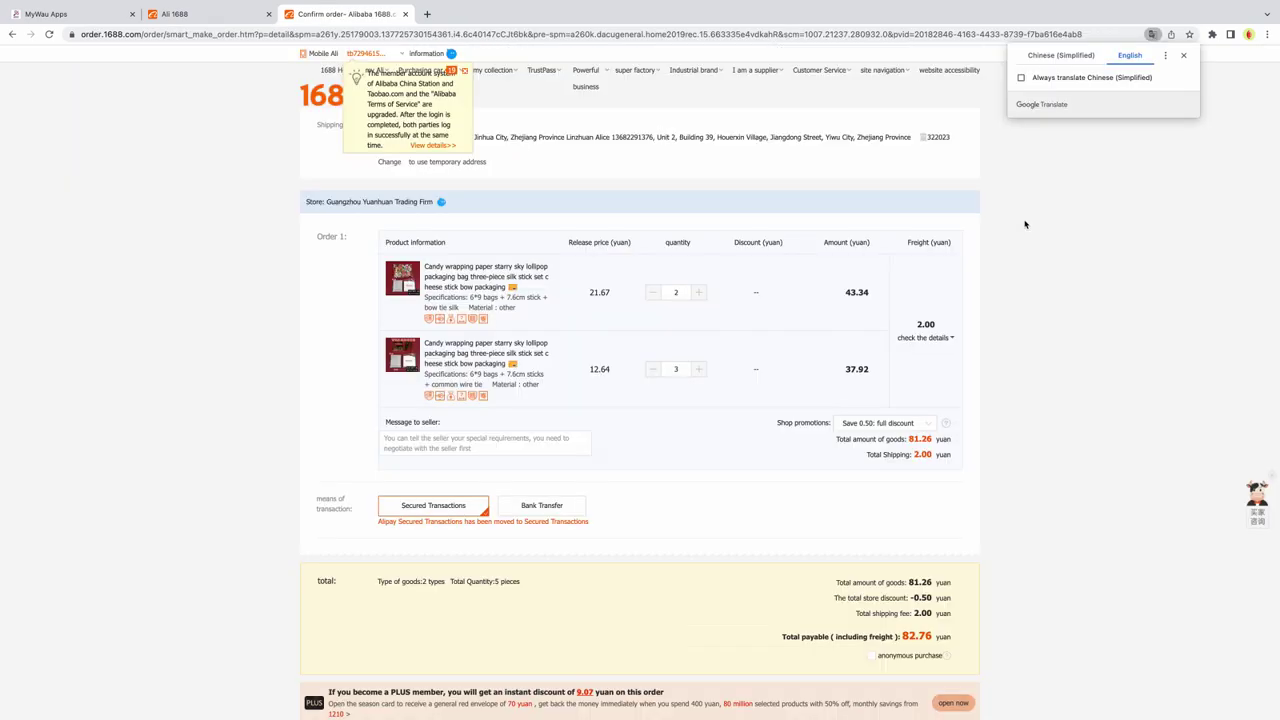
# Change the order's shipping address to the fourth saved address and confirm the receipt information
pyautogui.click(375, 172)
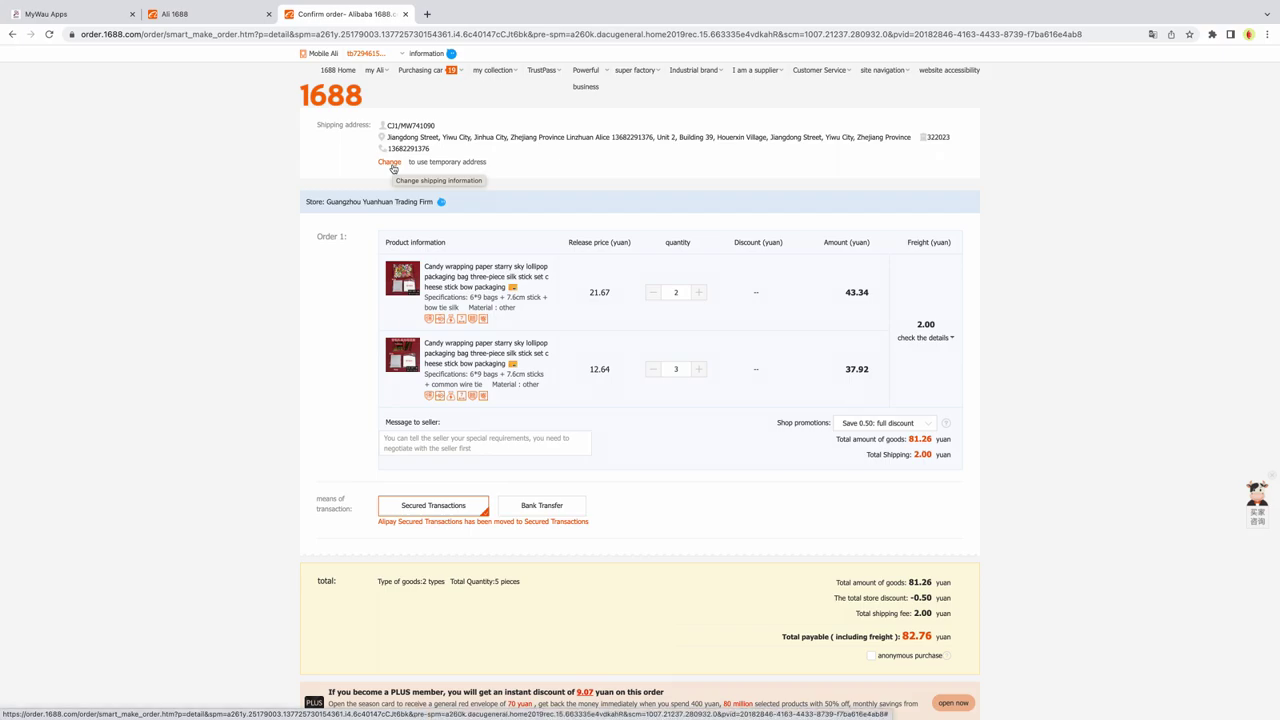
pyautogui.click(391, 163)
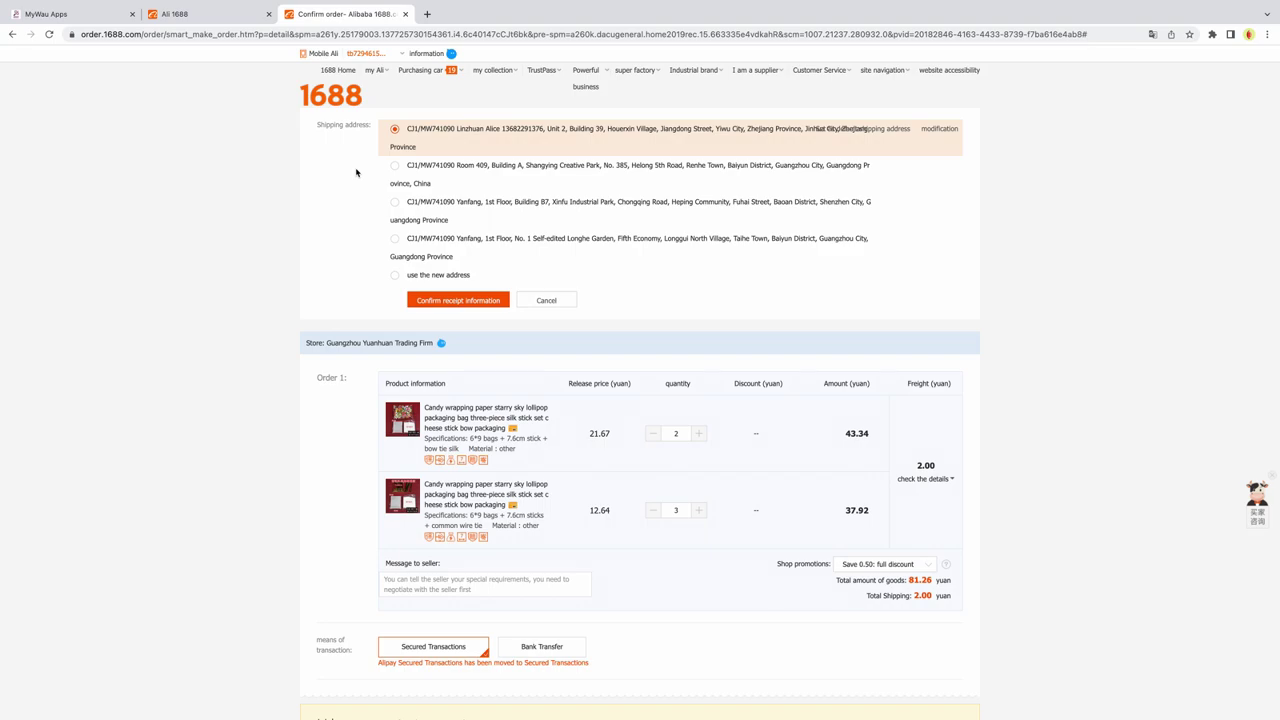
pyautogui.click(394, 238)
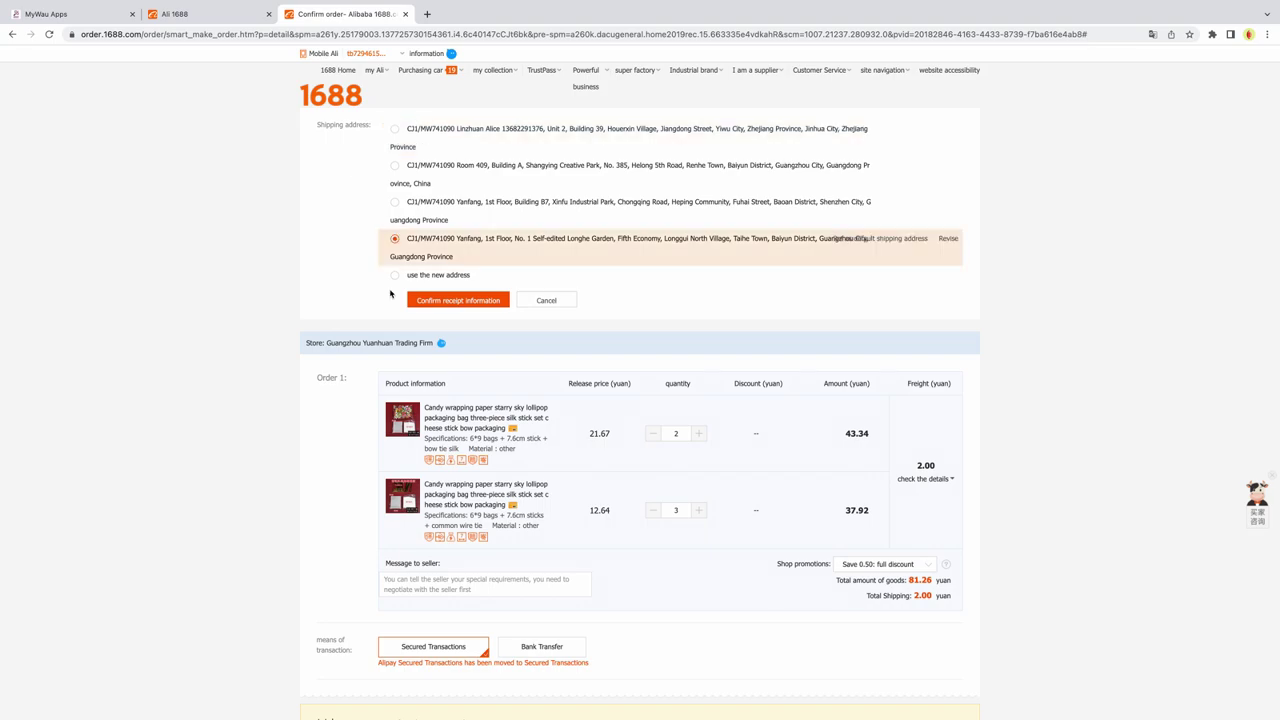
pyautogui.click(460, 301)
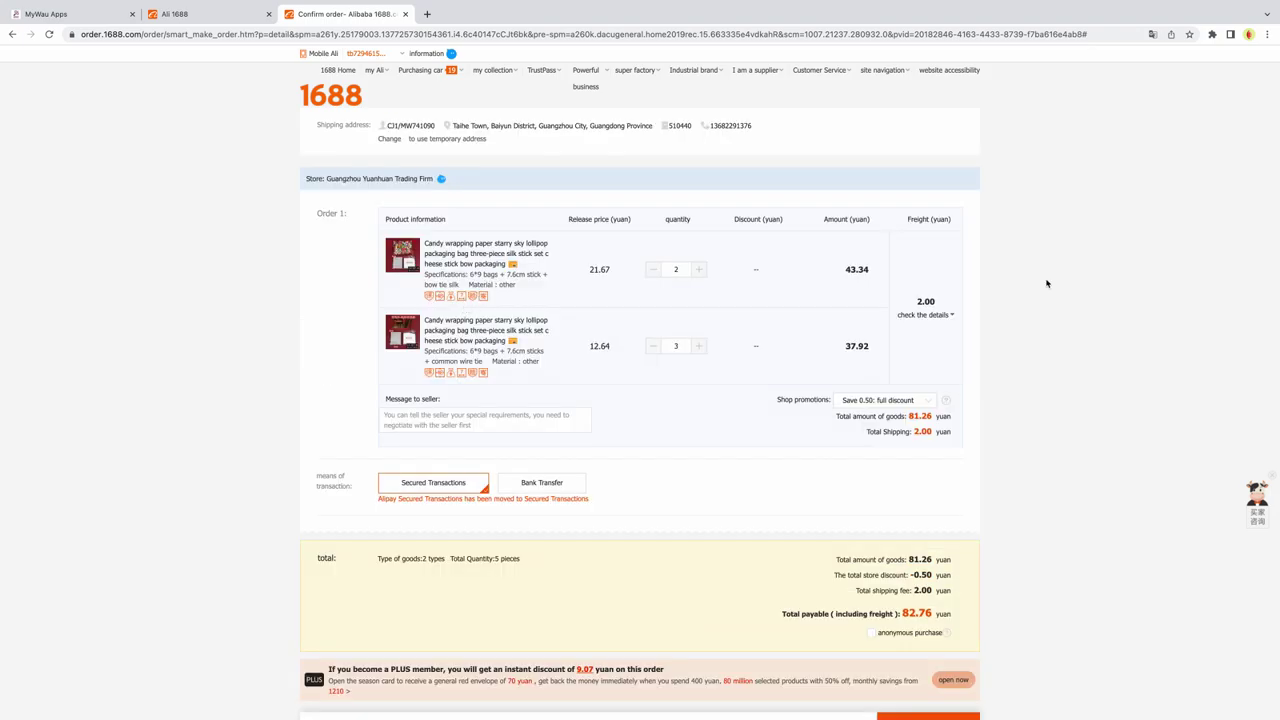
# Submit the candy packaging order and continue to its Alipay payment
pyautogui.scroll(-2, 1046, 282)
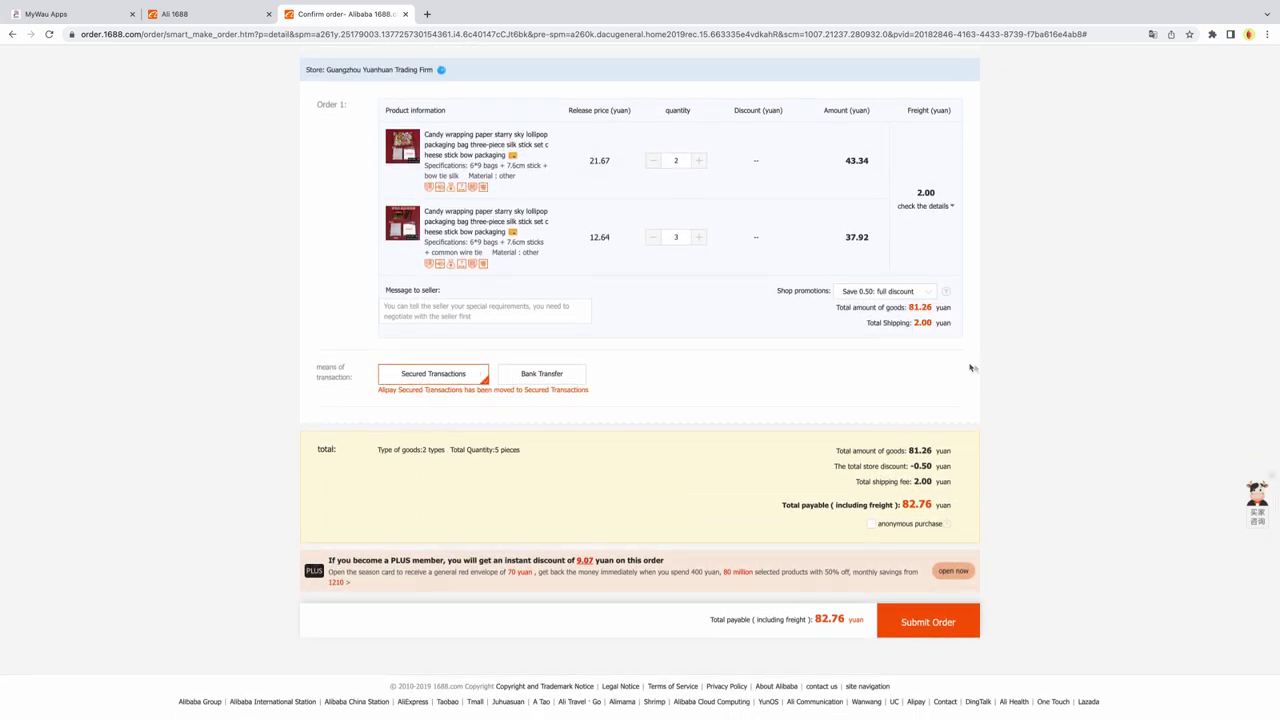
pyautogui.click(938, 630)
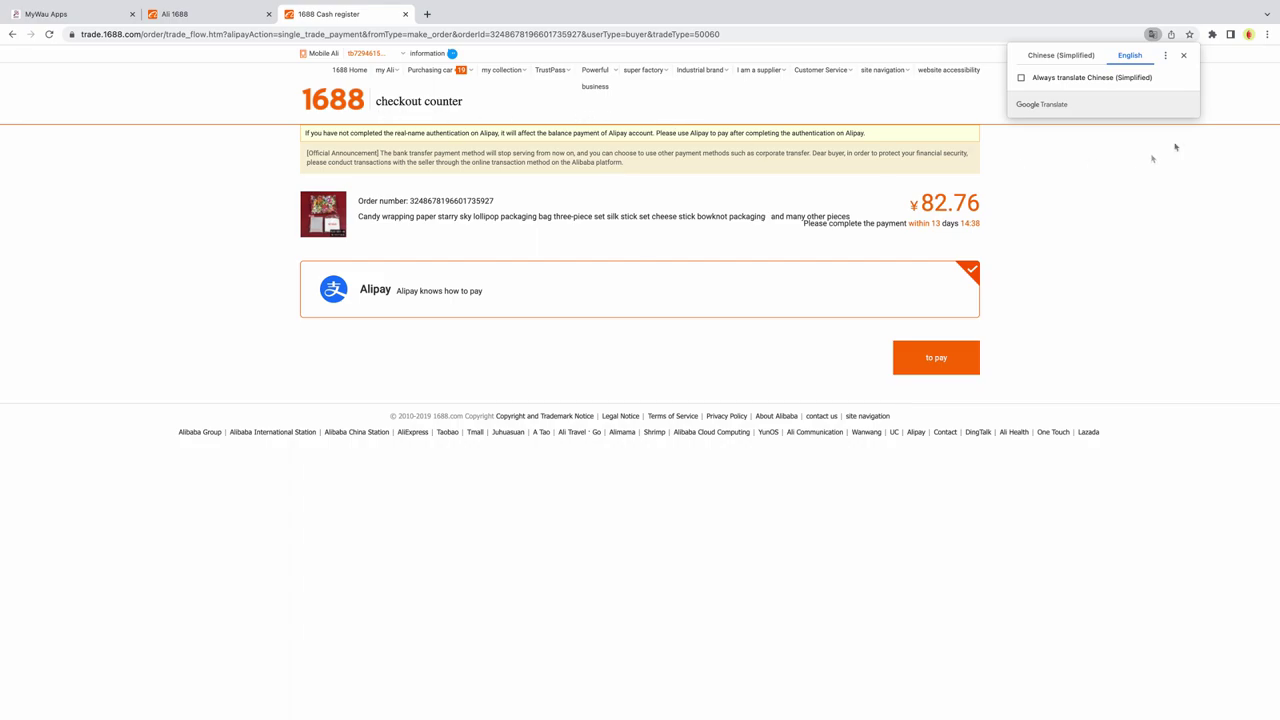
pyautogui.click(1183, 55)
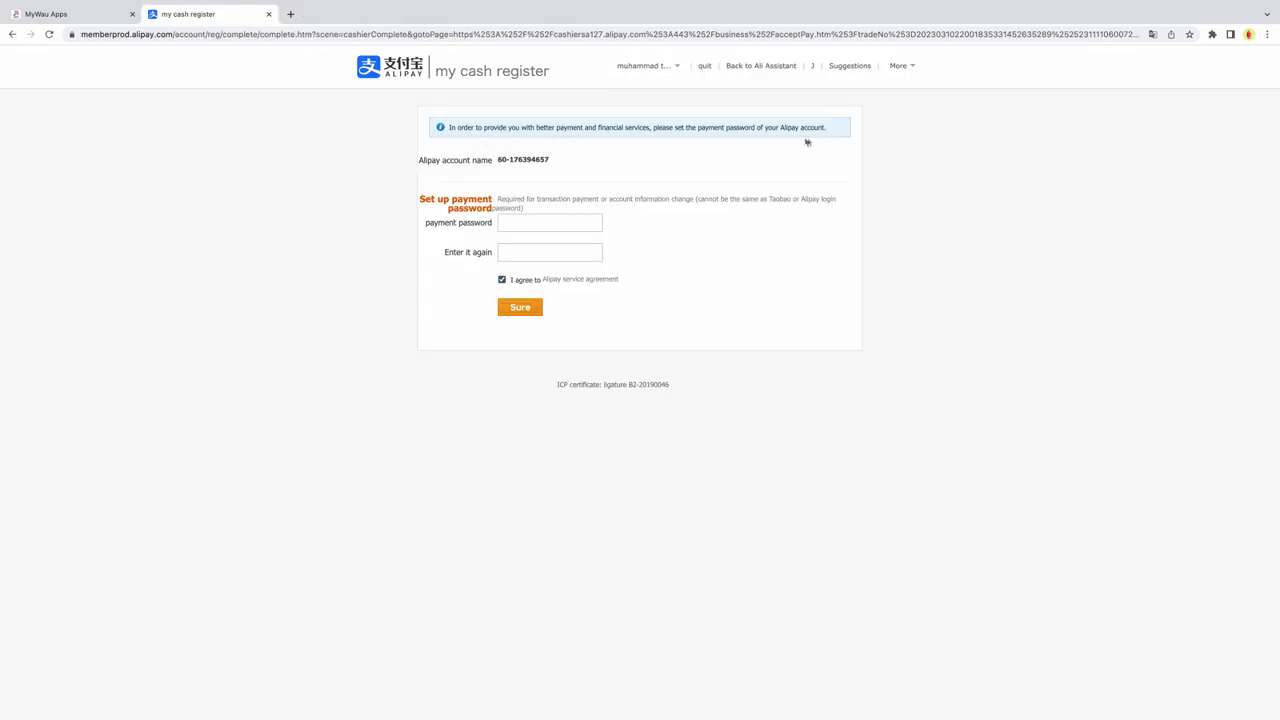
# Set up the six-digit Alipay payment password, enter it again and confirm it
pyautogui.click(560, 224)
pyautogui.write('******')
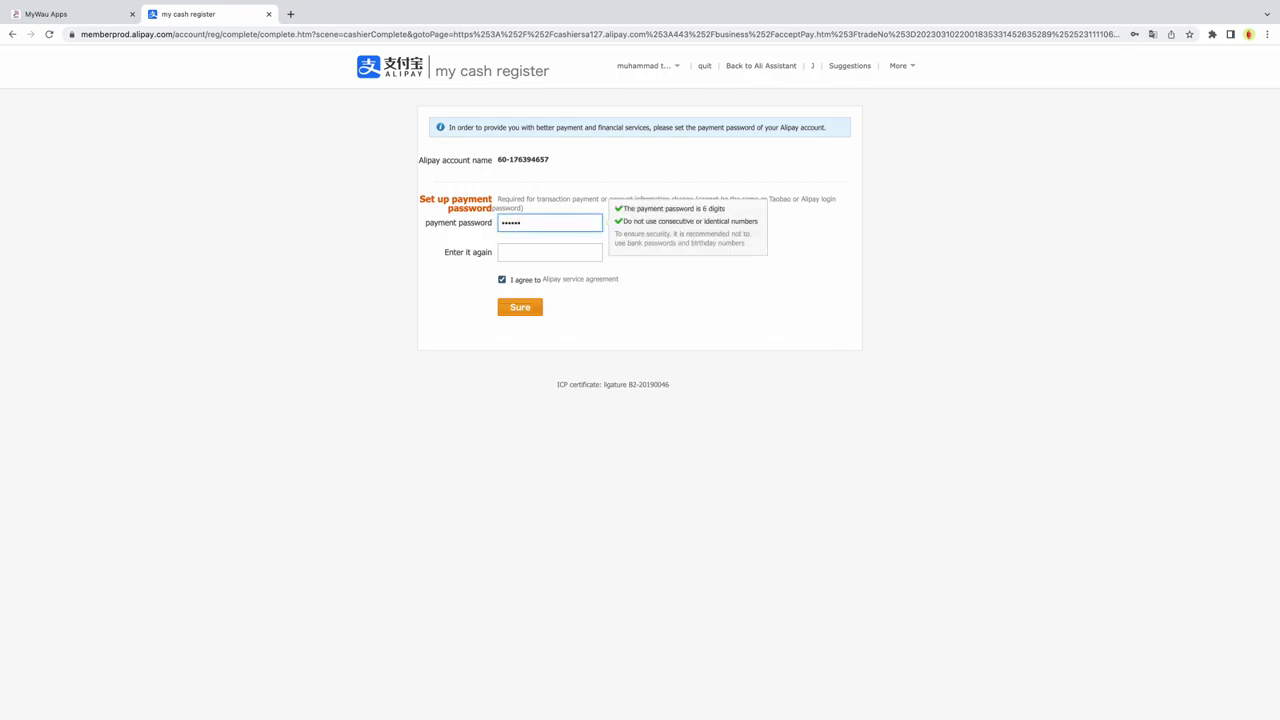
pyautogui.press('Tab')
pyautogui.write('******')
pyautogui.click(540, 290)
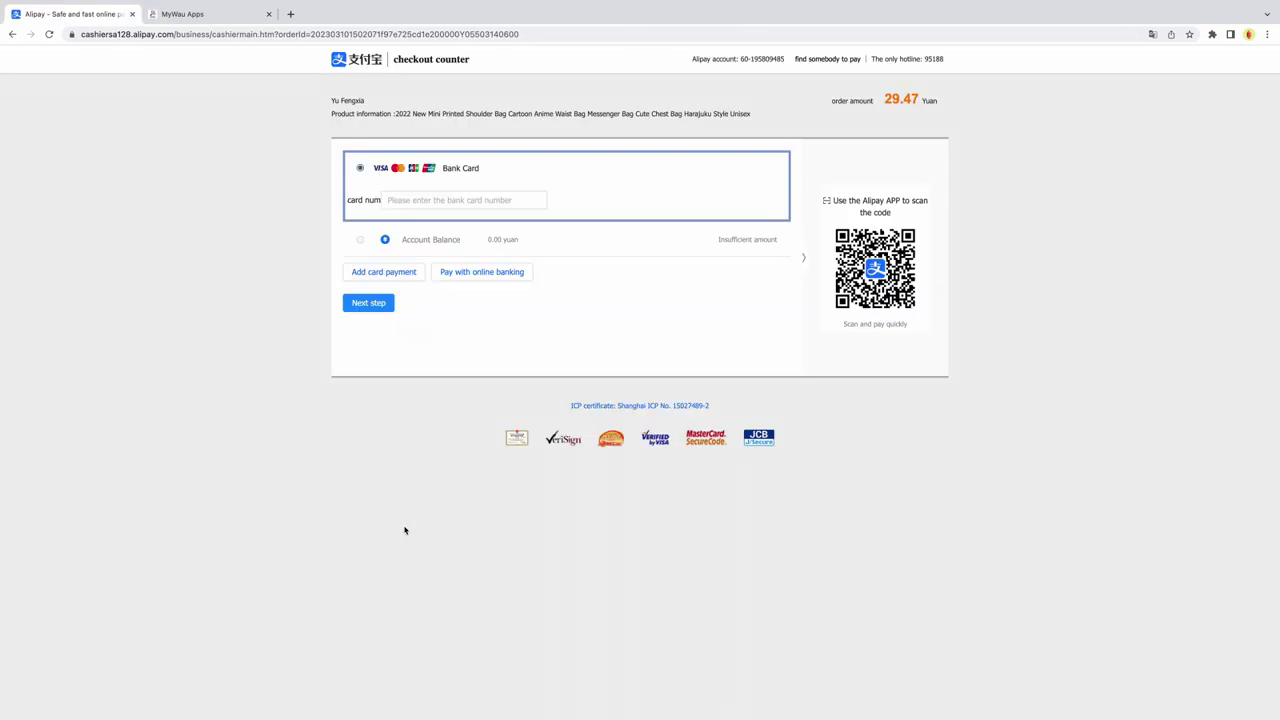
# Open the form for asking somebody else to pay the order, and bring up the Alipay 1688 list in MyWau
pyautogui.click(812, 61)
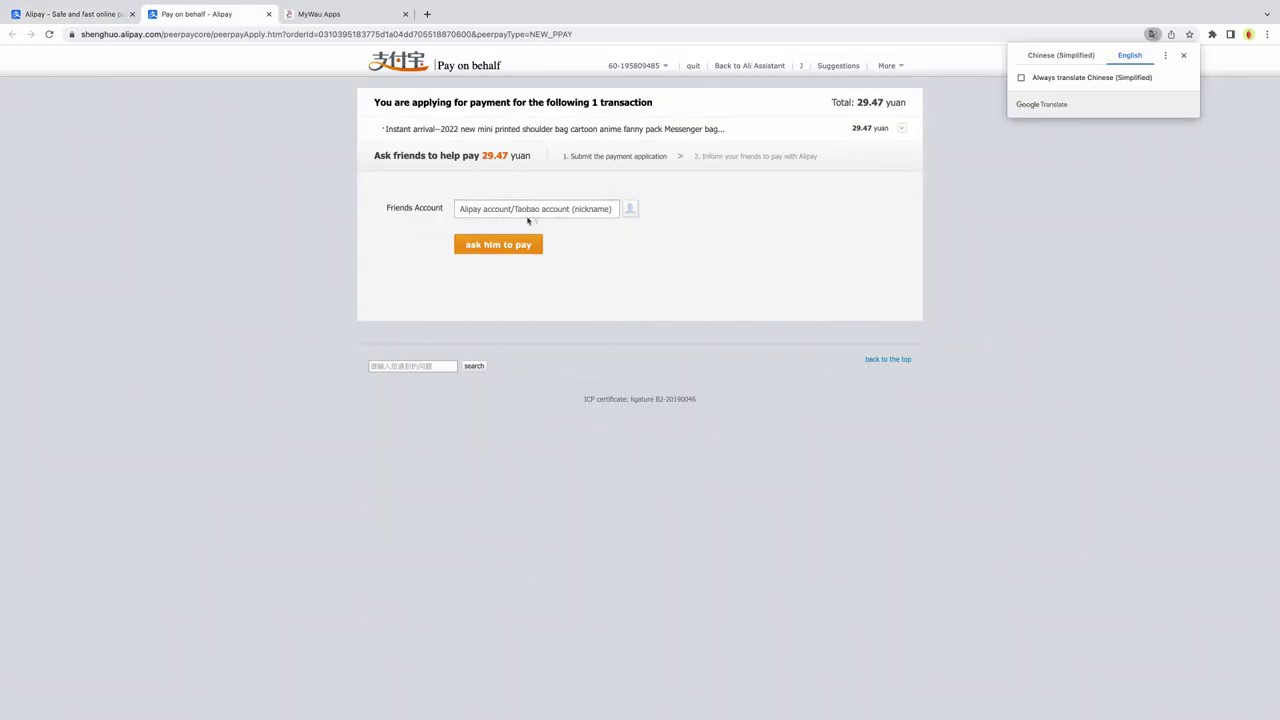
pyautogui.click(1183, 55)
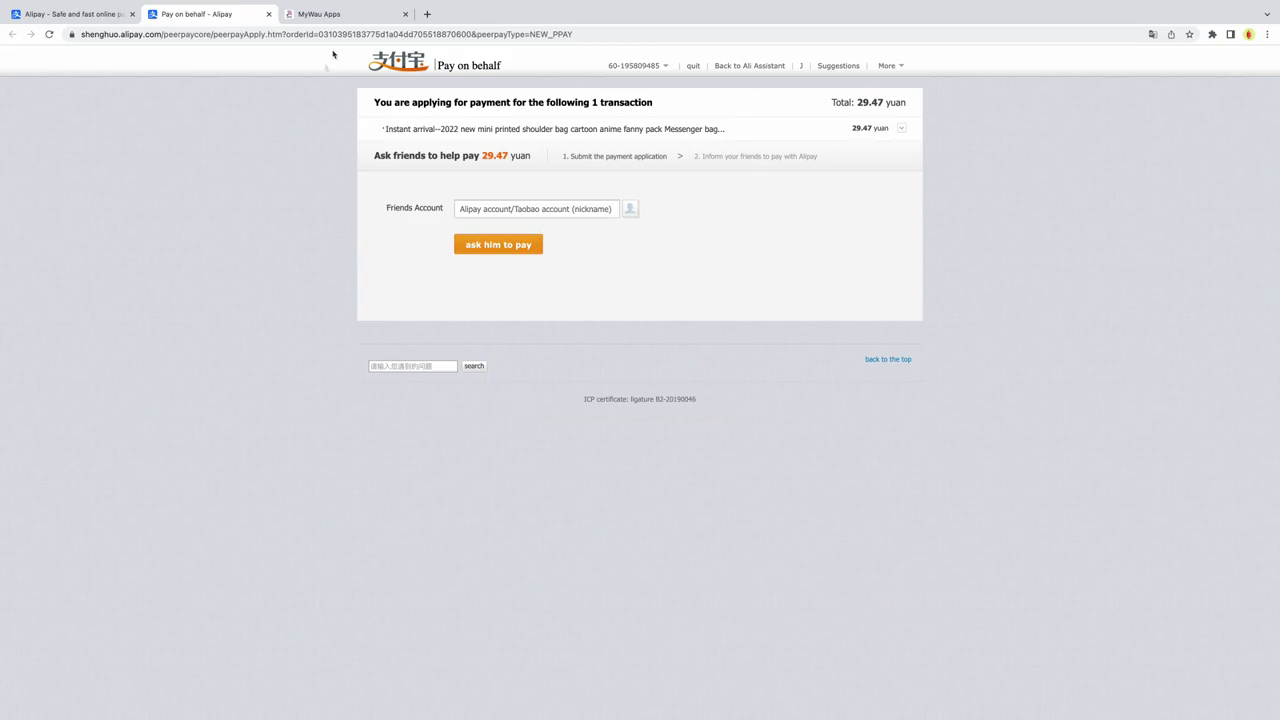
pyautogui.click(335, 14)
pyautogui.moveTo(177, 63)
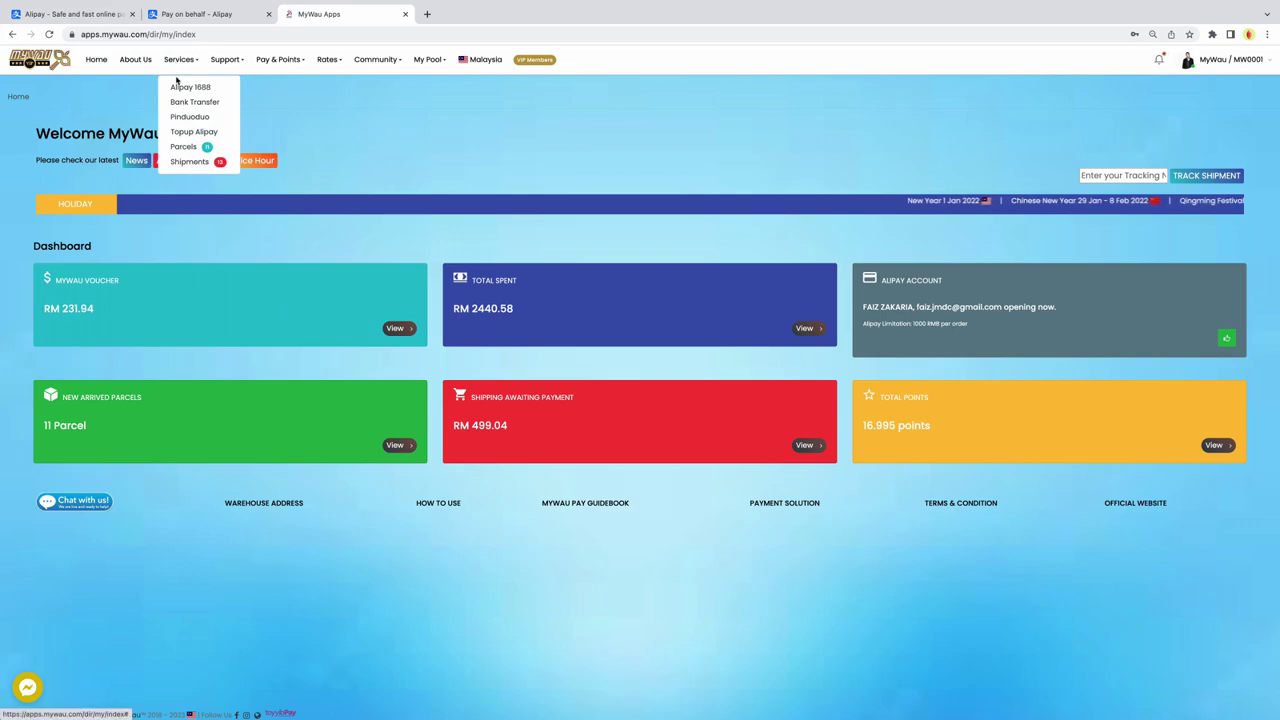
pyautogui.click(192, 87)
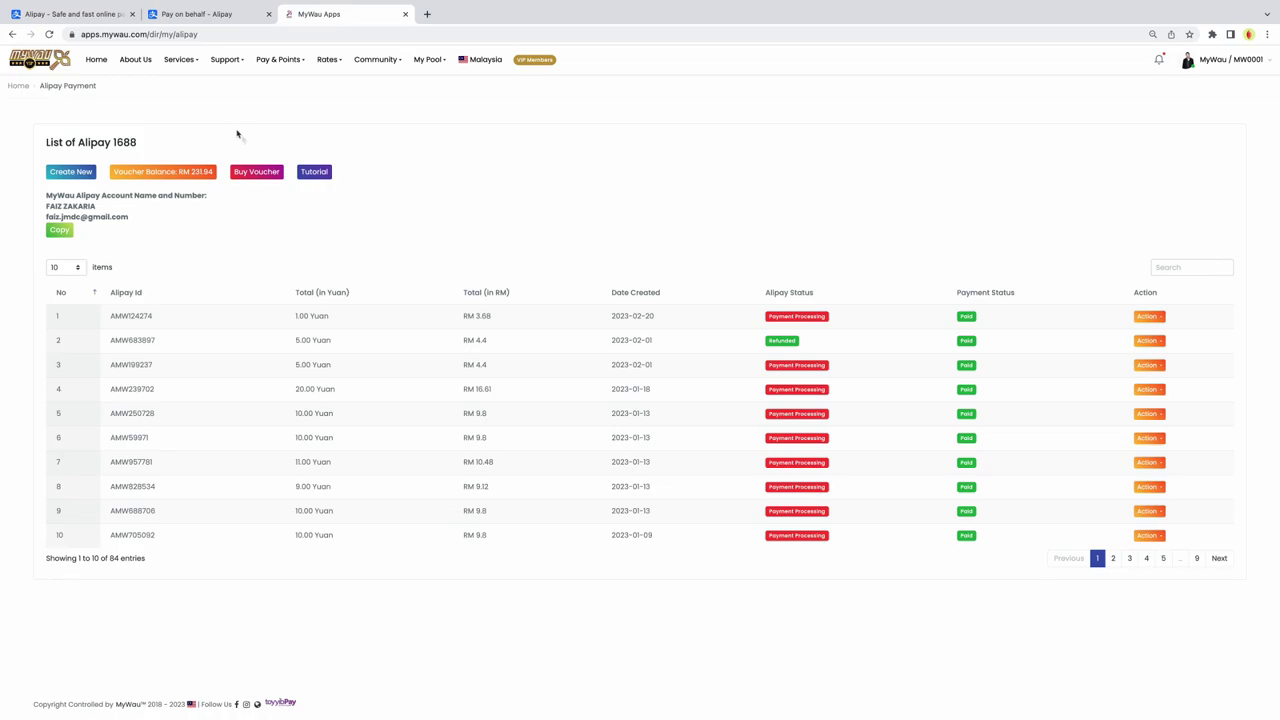
# Paste the MyWau Alipay account e-mail as the friend's account on the Alipay pay-on-behalf form
pyautogui.click(215, 17)
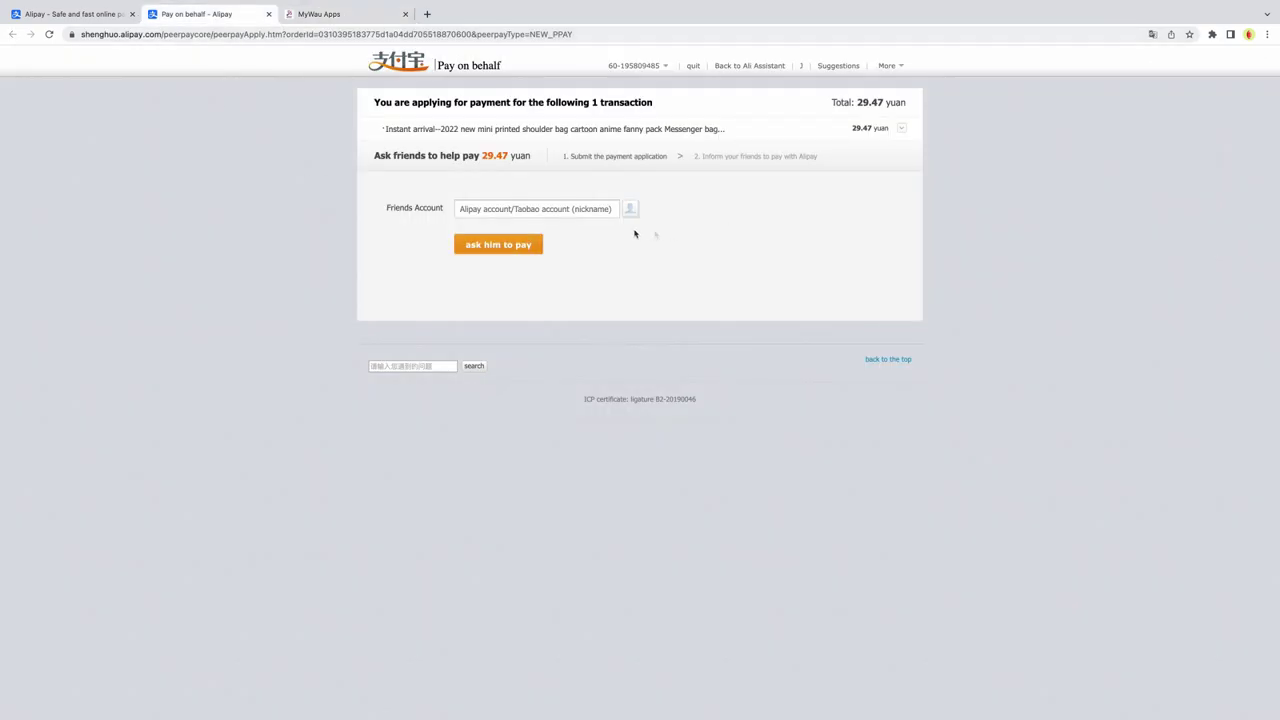
pyautogui.rightClick(494, 212)
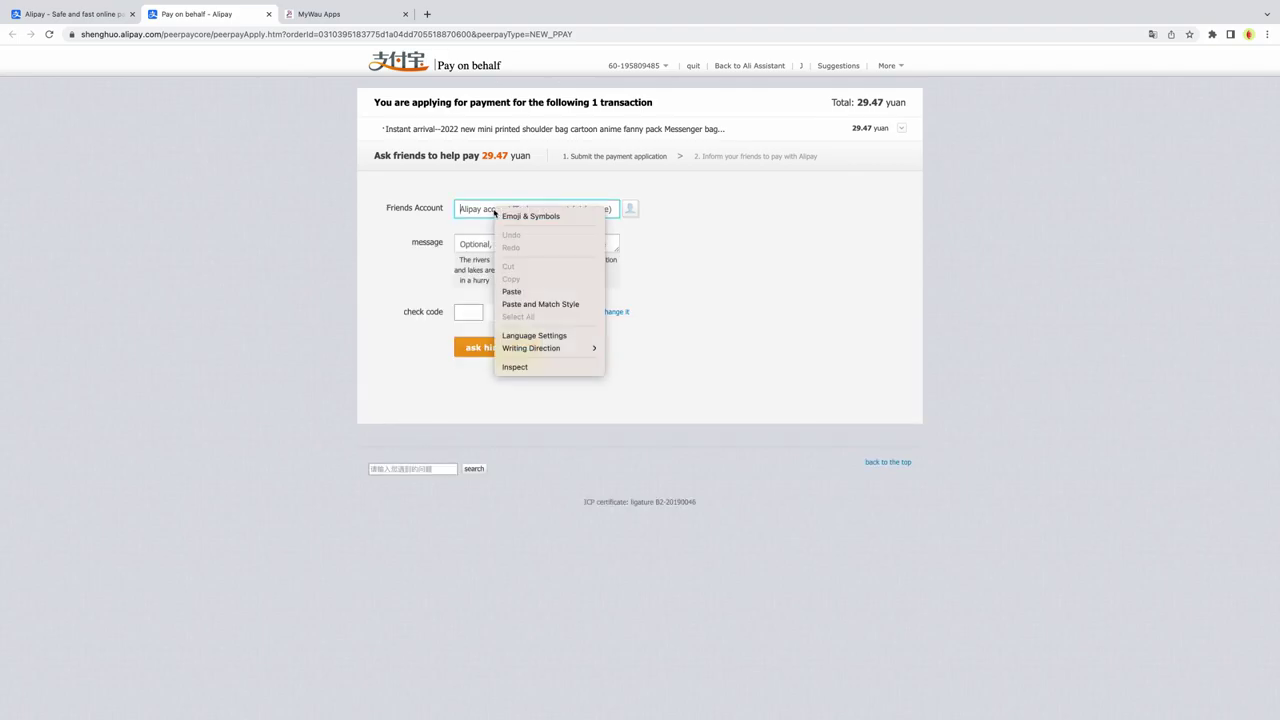
pyautogui.click(531, 292)
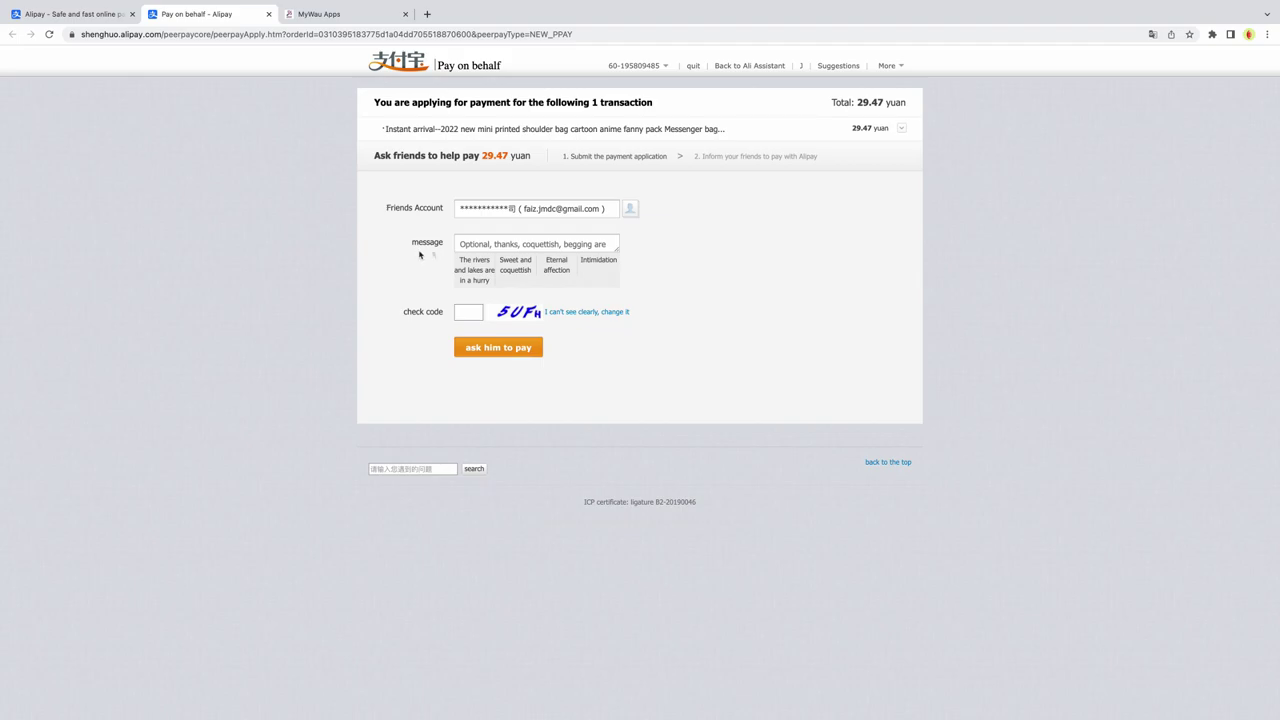
# Look up the member ID in MyWau and enter it as the message of the Alipay payment request
pyautogui.click(340, 15)
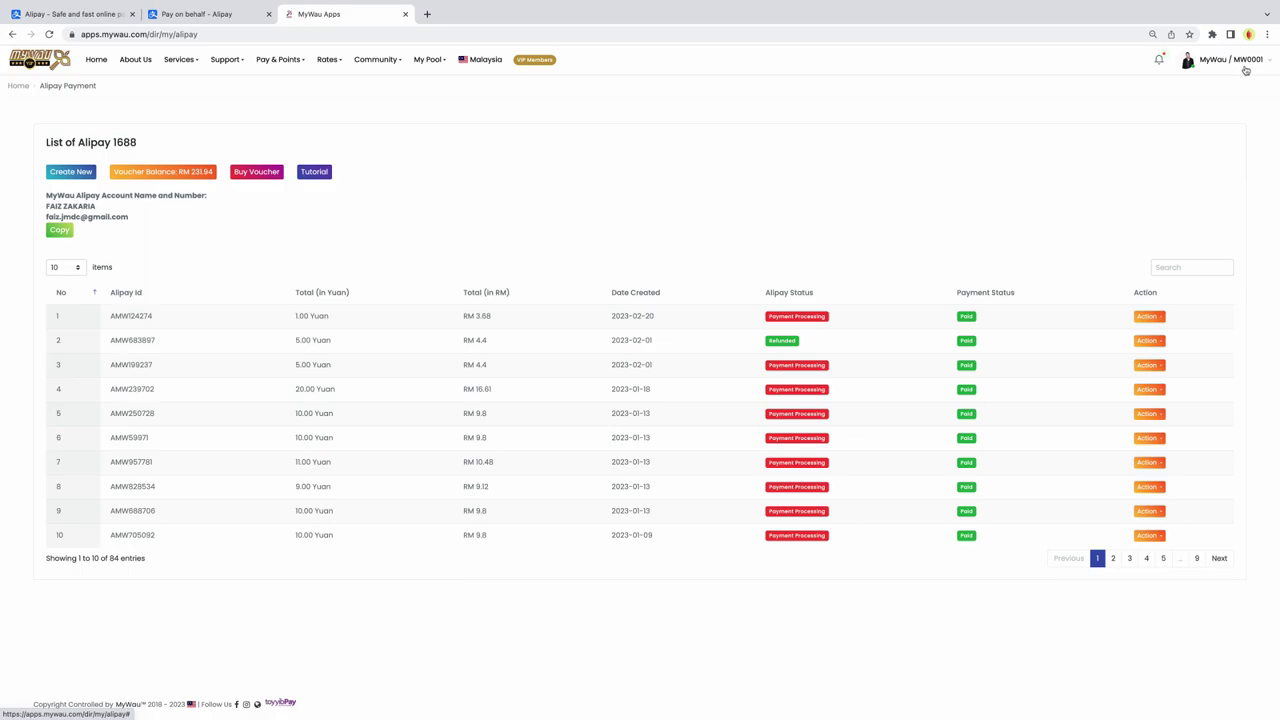
pyautogui.click(224, 18)
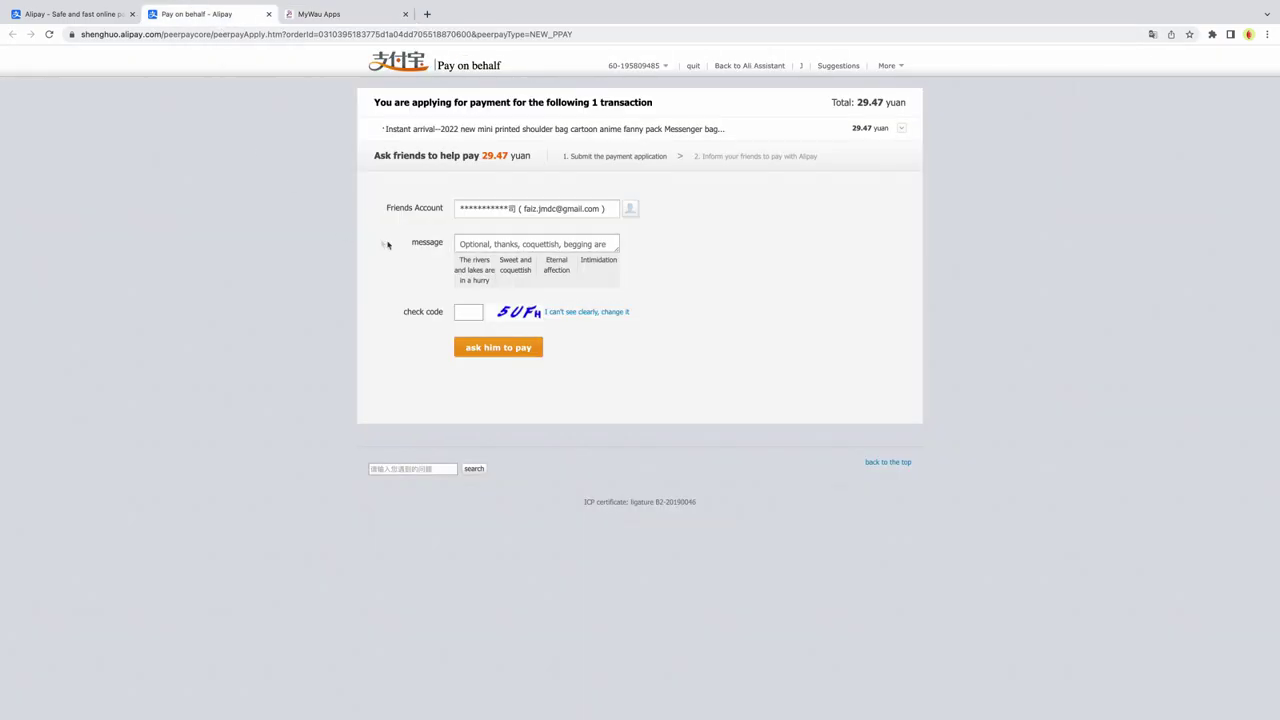
pyautogui.click(473, 244)
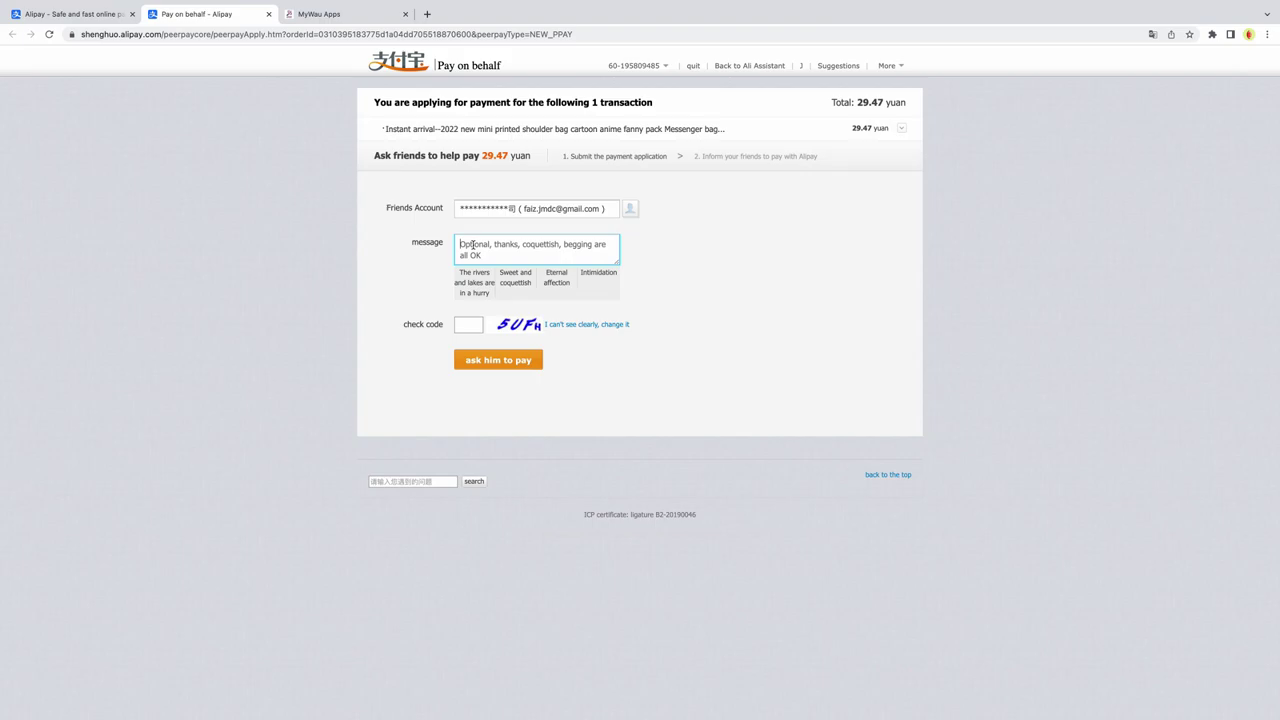
pyautogui.write('M')
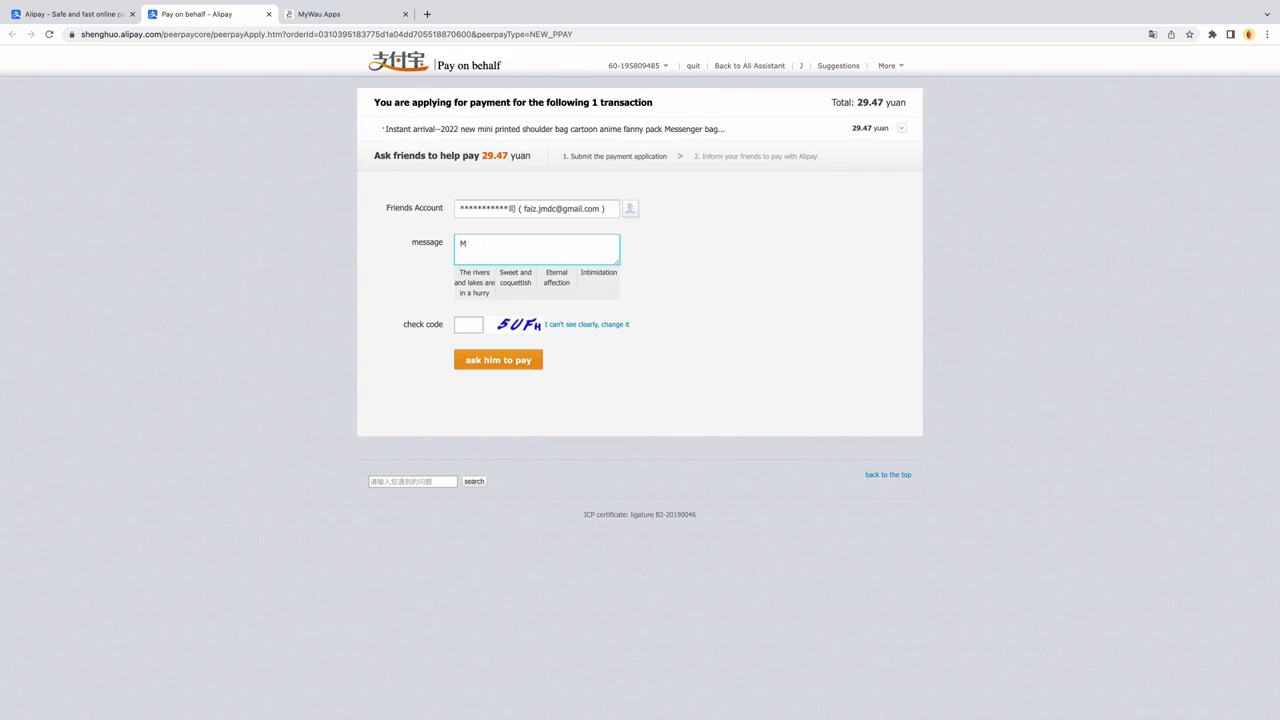
pyautogui.write('W0001')
# Enter the check code shown and send the payment request to the friend's account
pyautogui.click(468, 324)
pyautogui.write('5UFH')
pyautogui.click(497, 363)
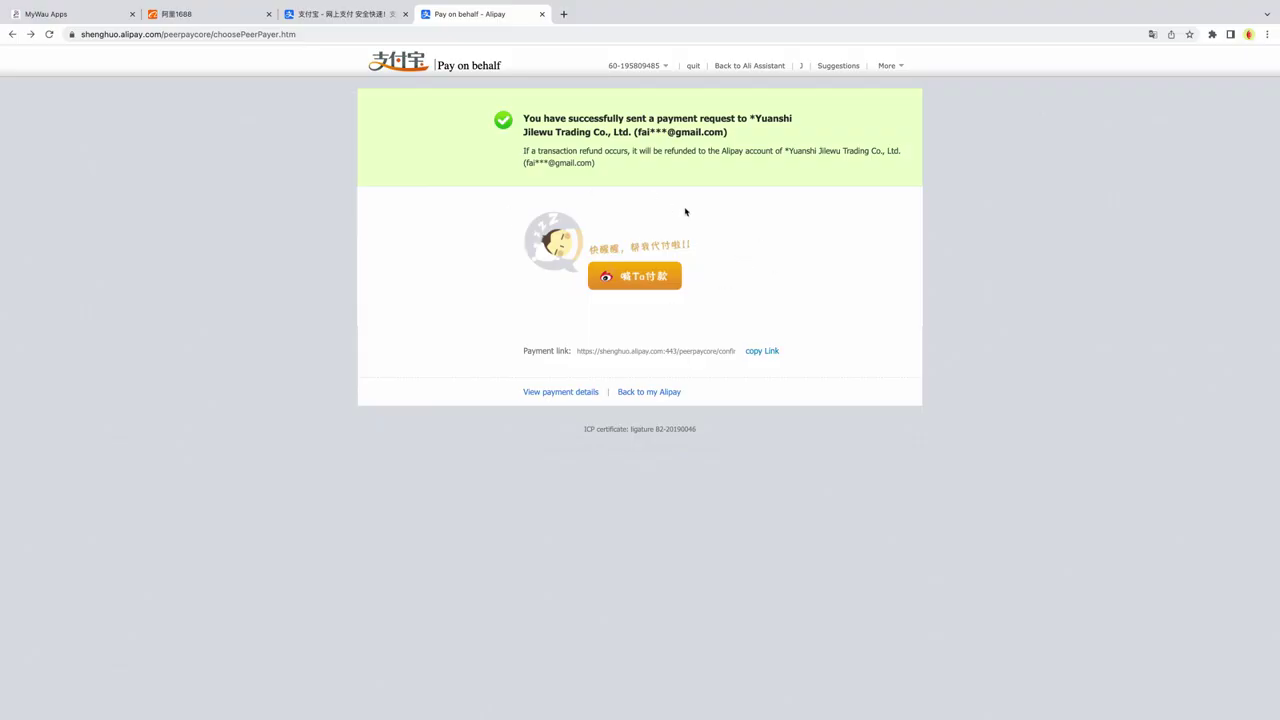
# Copy the payment link from the payment request's details and switch back to MyWau
pyautogui.click(762, 351)
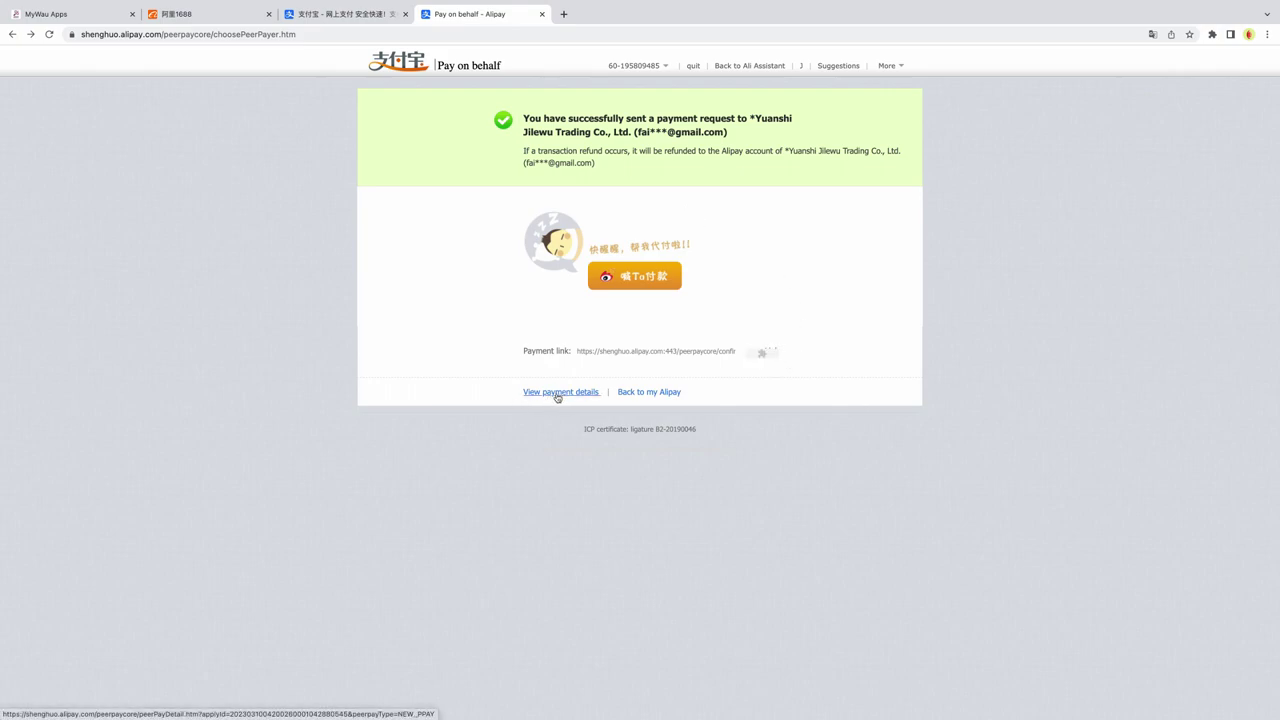
pyautogui.click(557, 392)
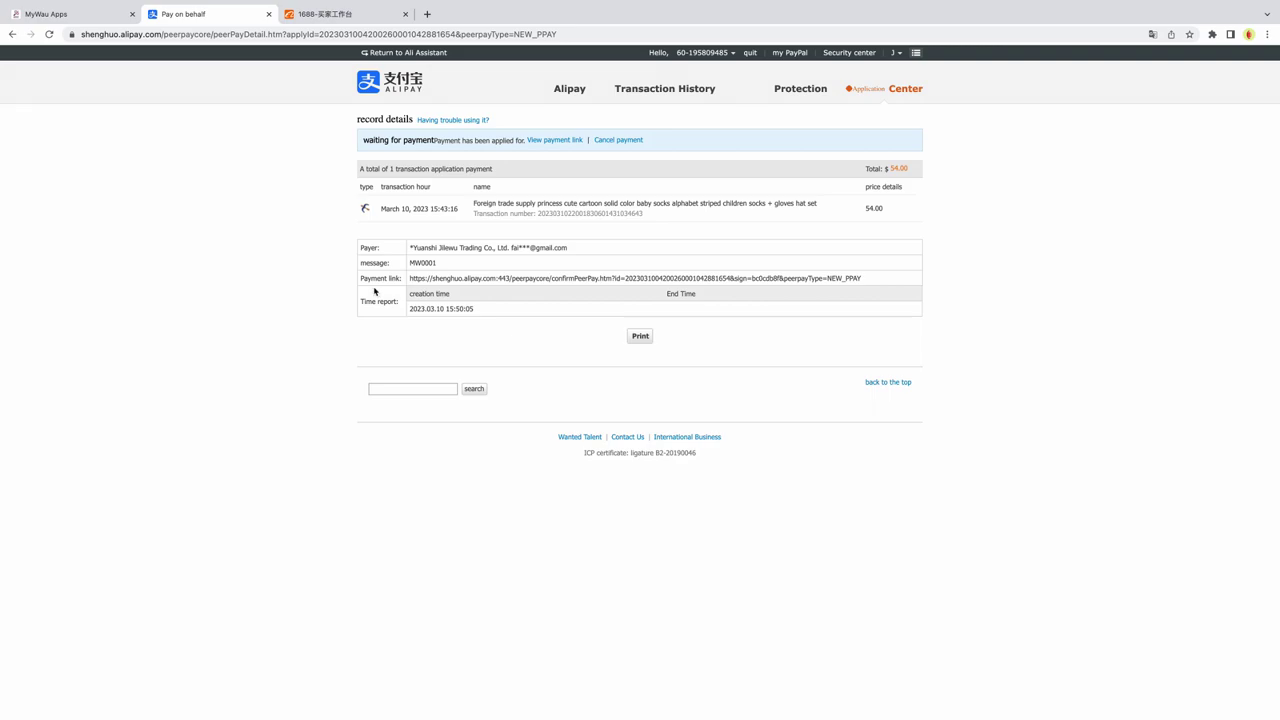
pyautogui.moveTo(405, 283); pyautogui.dragTo(580, 306)
pyautogui.hotkey('ctrl', 'c')
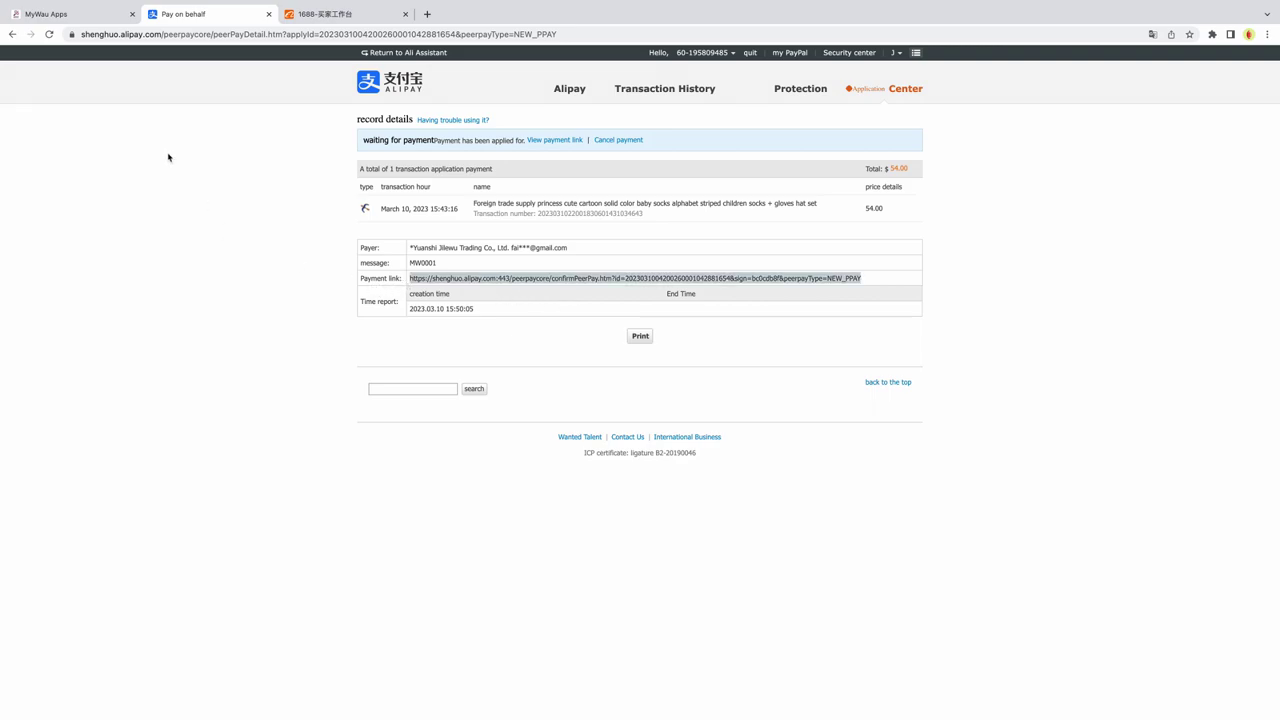
pyautogui.click(68, 15)
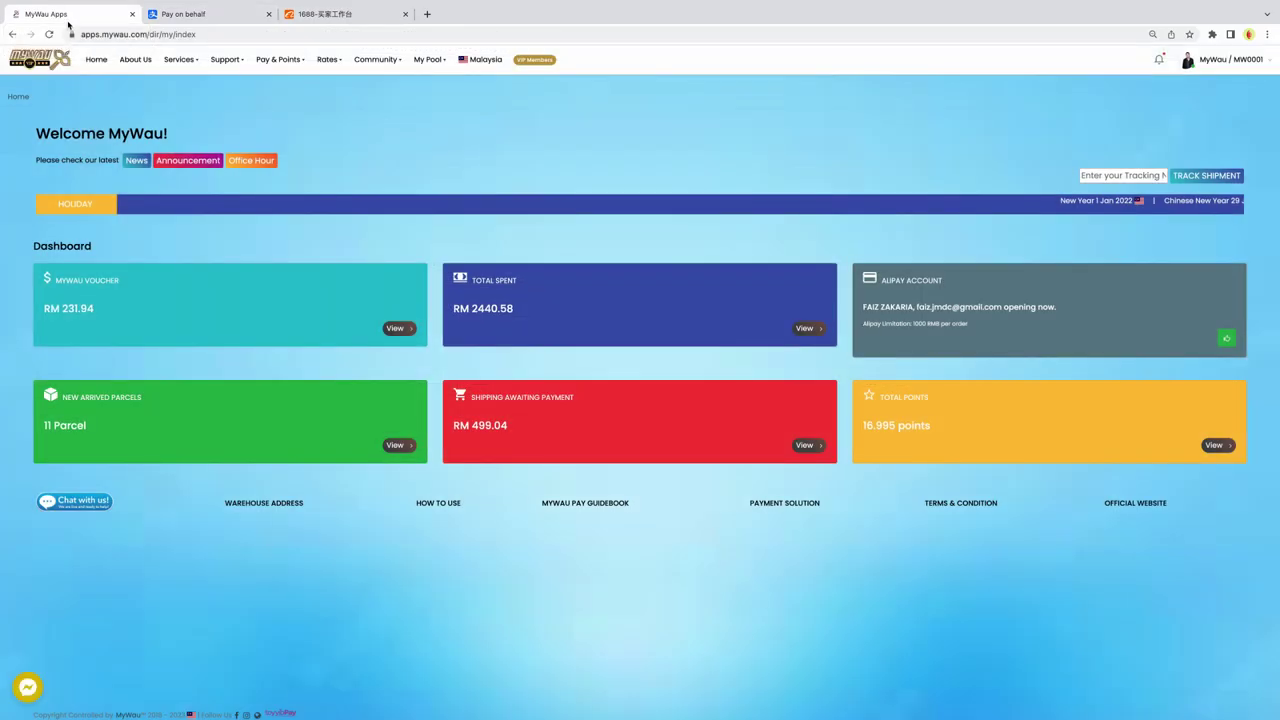
# Create a new Alipay 1688 payment in MyWau and paste the copied link as its Alipay payment link
pyautogui.click(180, 59)
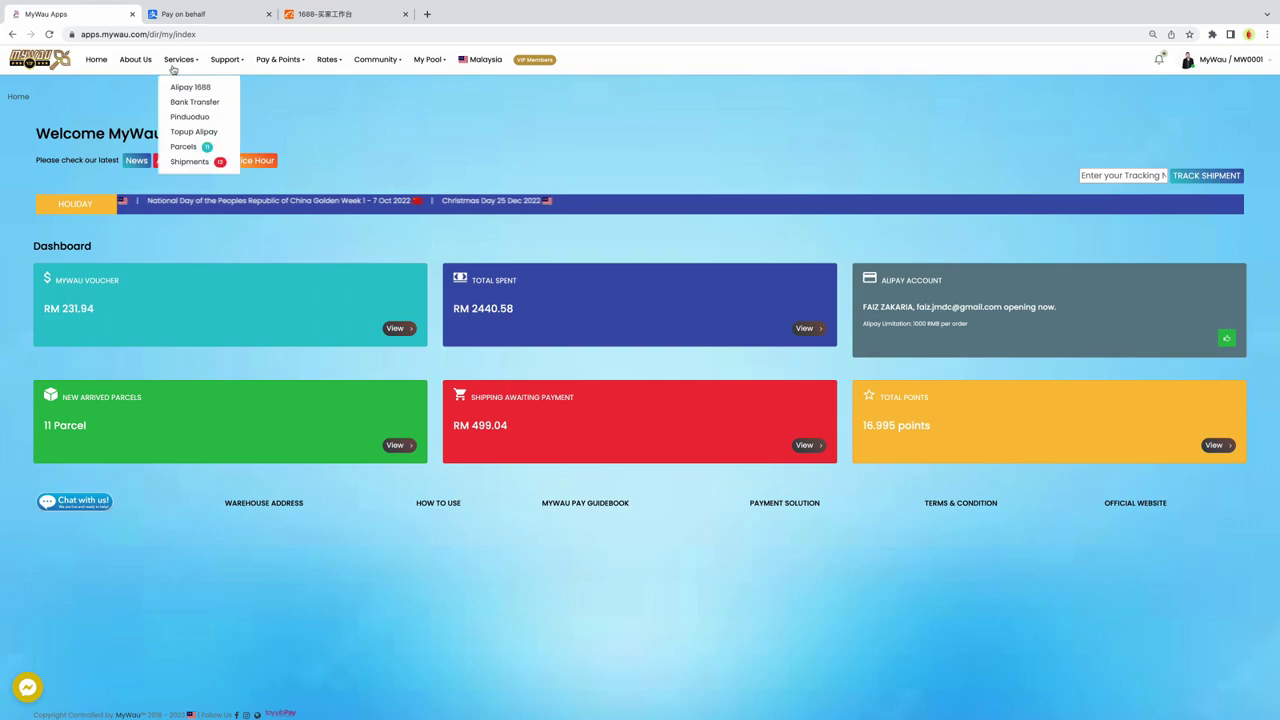
pyautogui.click(192, 87)
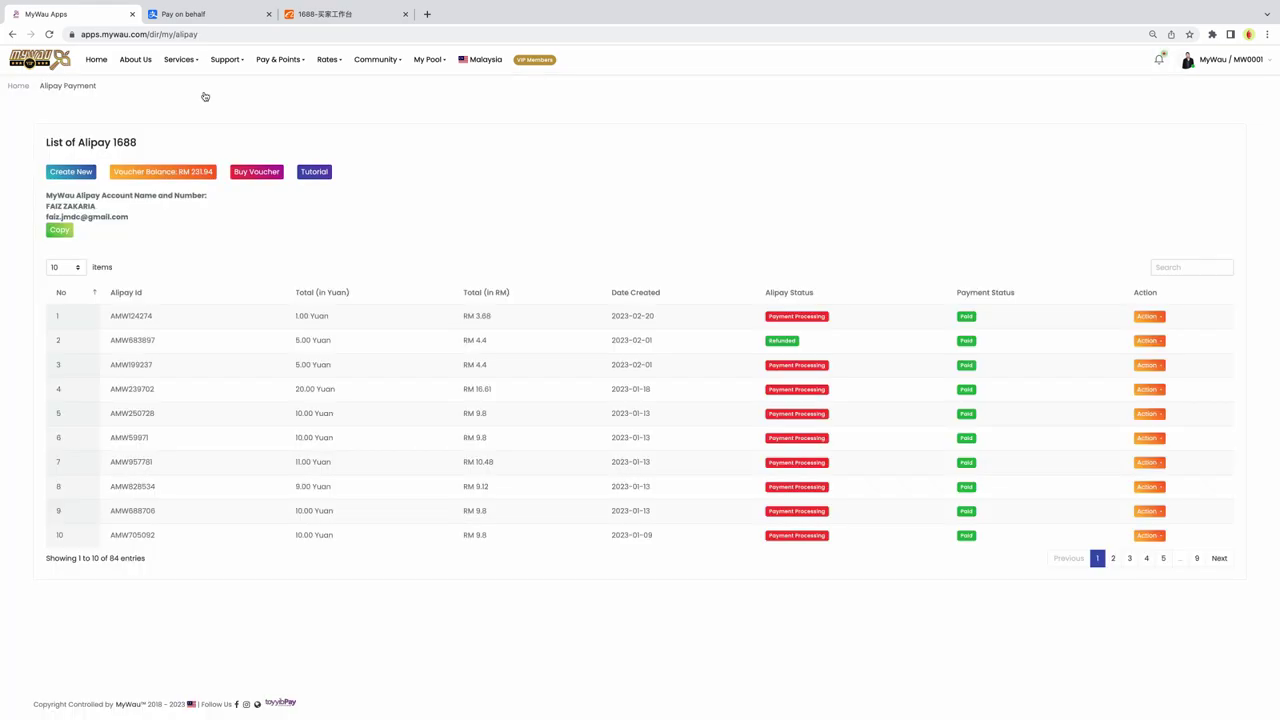
pyautogui.click(70, 172)
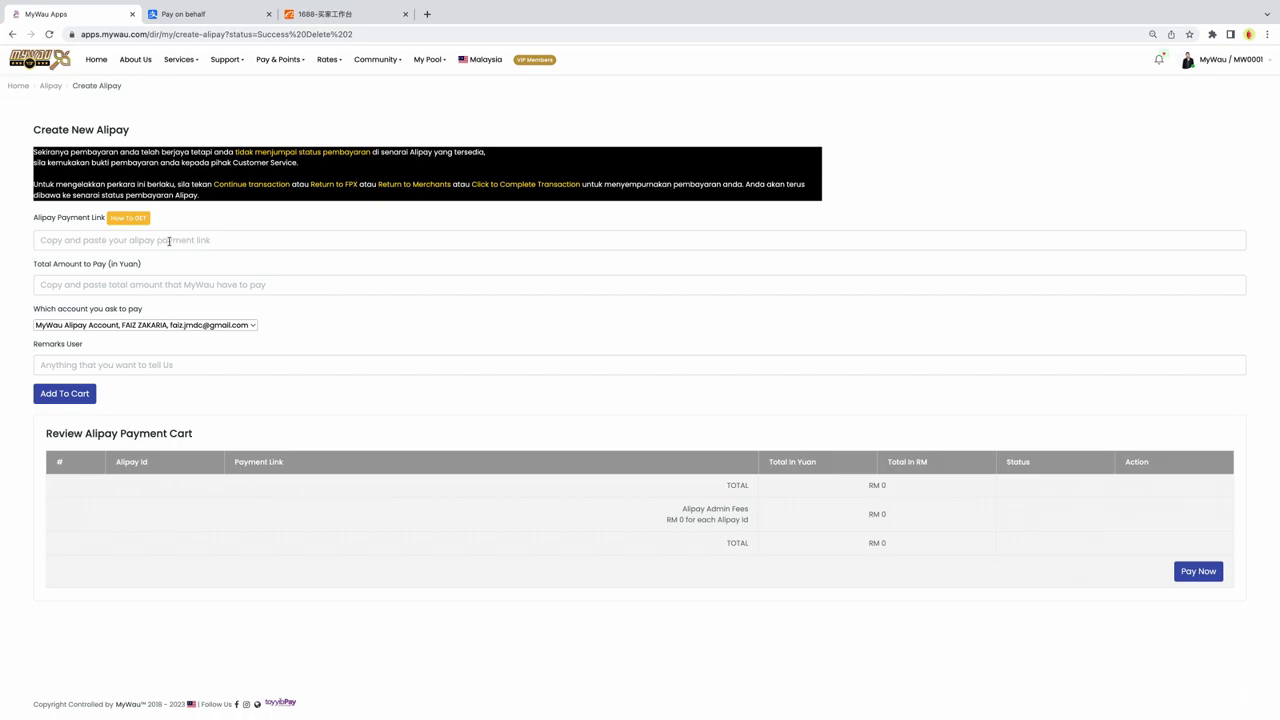
pyautogui.rightClick(169, 241)
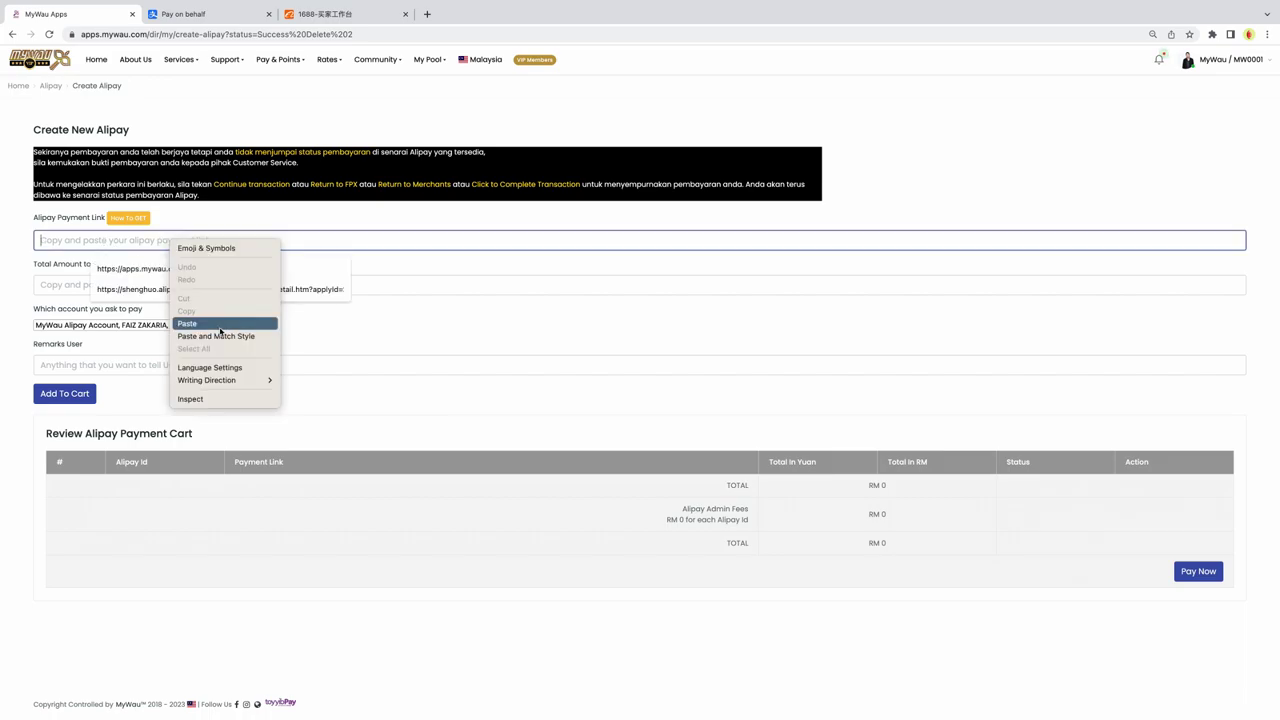
pyautogui.click(220, 327)
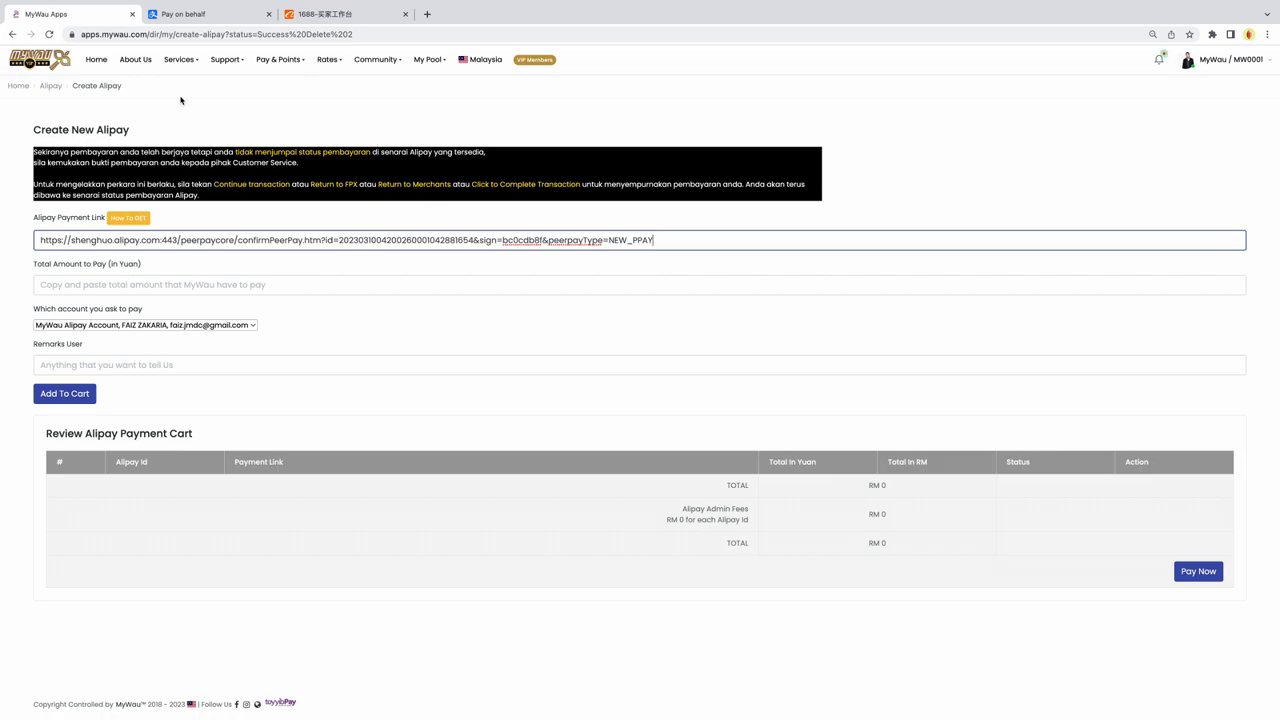
# Look up the total in the Alipay request details and enter 54 yuan as the total amount to pay in MyWau
pyautogui.click(182, 14)
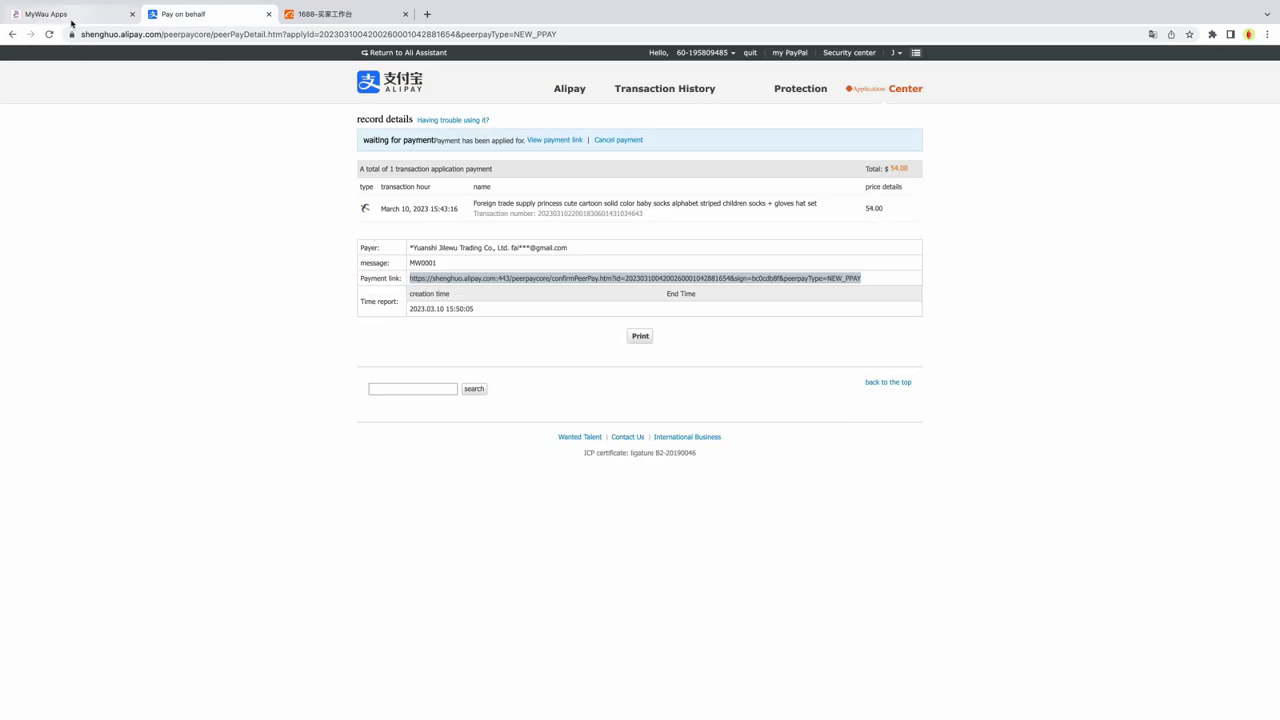
pyautogui.click(70, 14)
pyautogui.click(85, 288)
pyautogui.write('54')
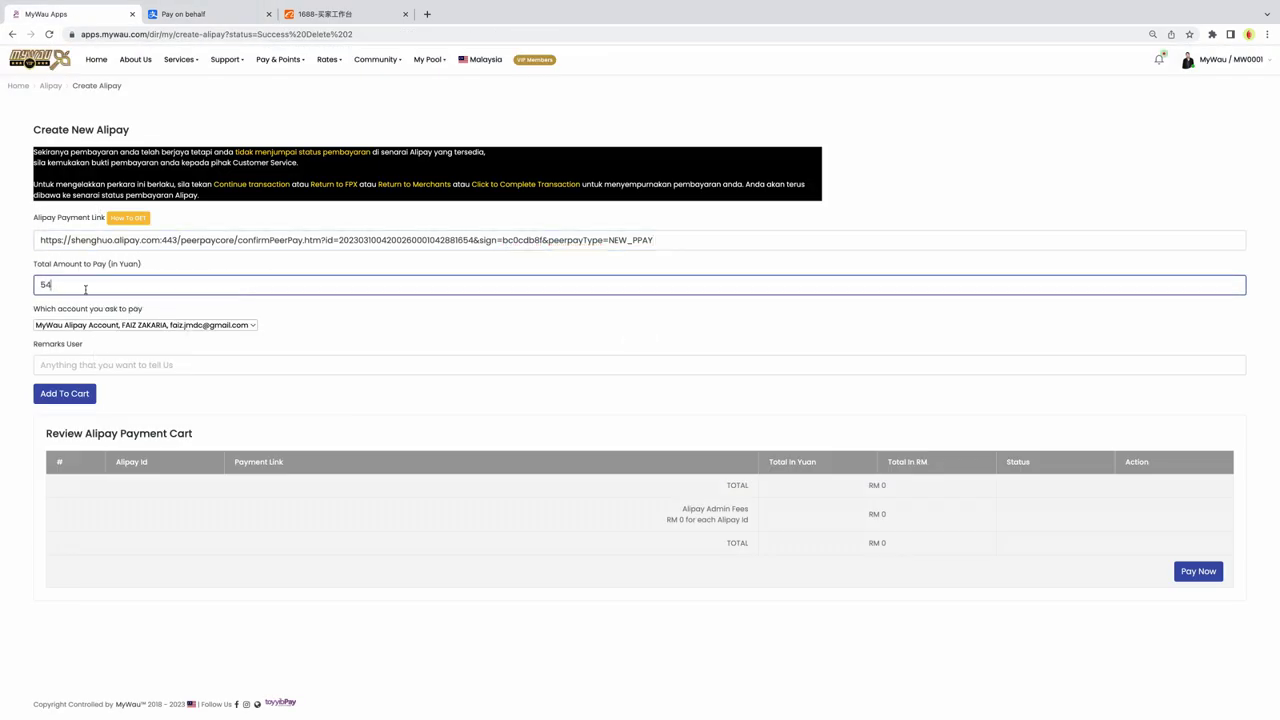
# Enter "beg" as the user remark and add the Alipay payment to the cart
pyautogui.click(100, 366)
pyautogui.write('beg')
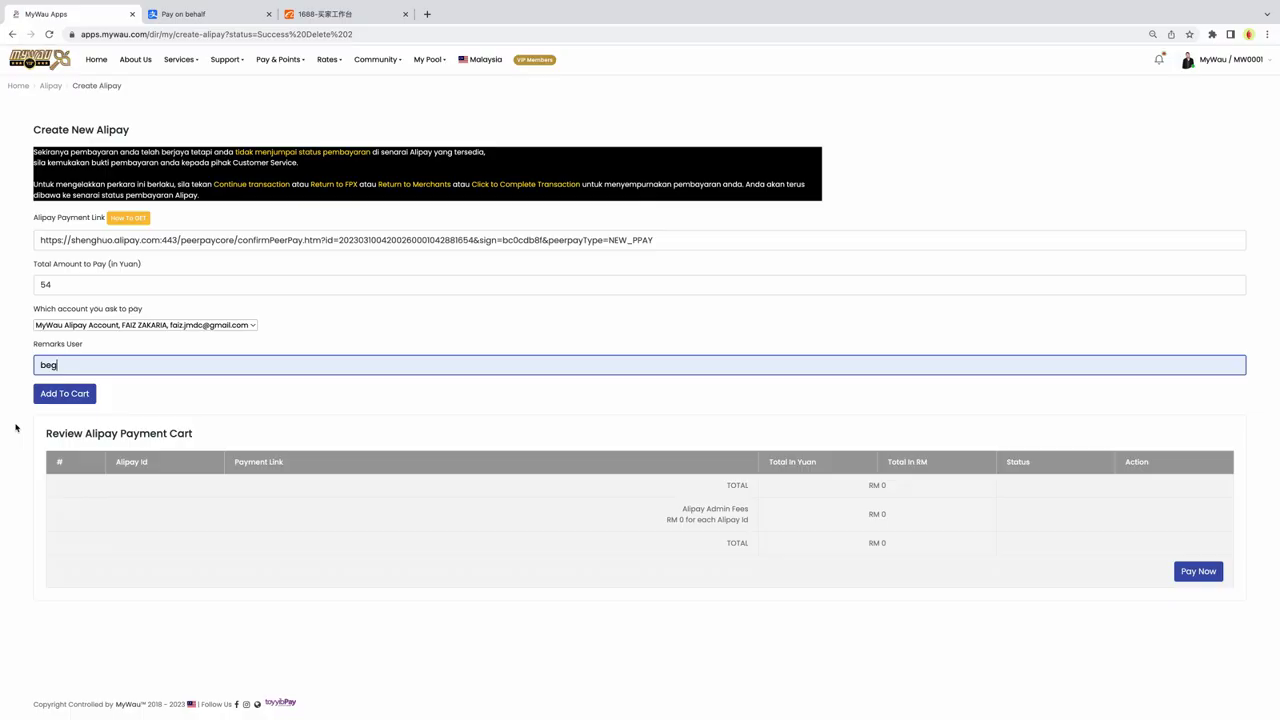
pyautogui.click(63, 399)
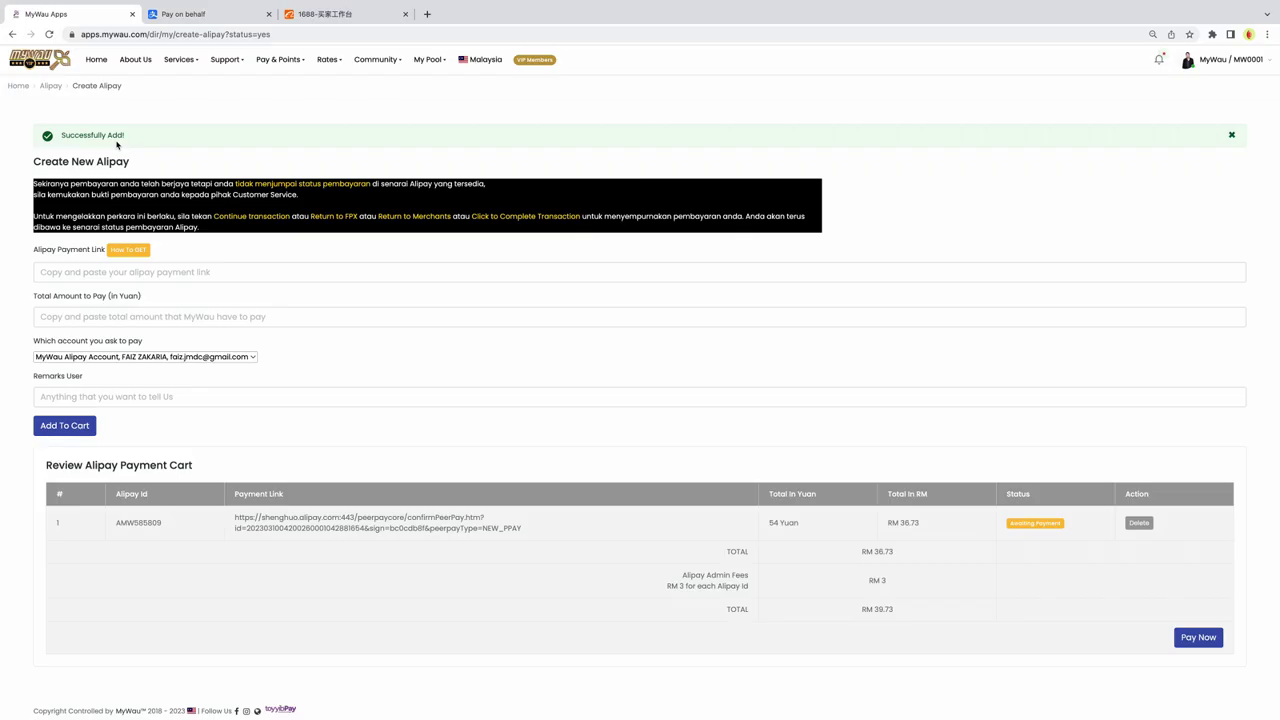
# Proceed to pay for the Alipay payment cart and submit the voucher checkout for validation
pyautogui.scroll(-1, 74, 526)
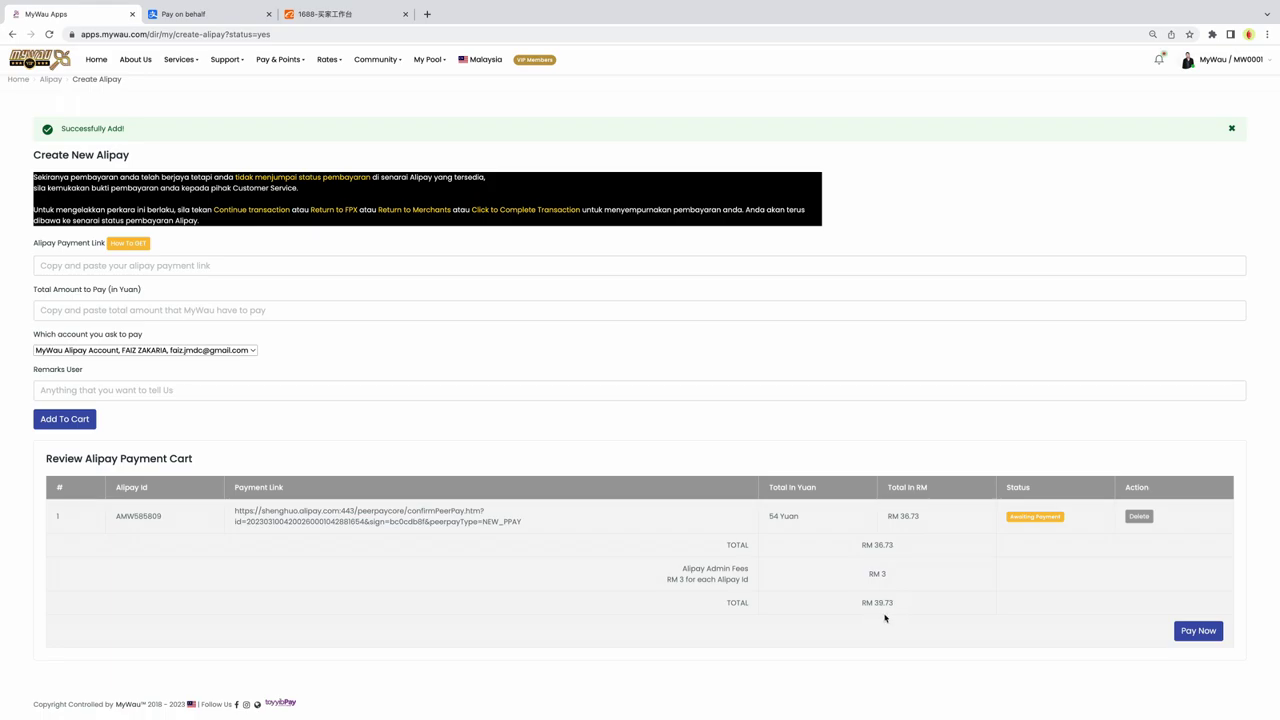
pyautogui.click(1198, 630)
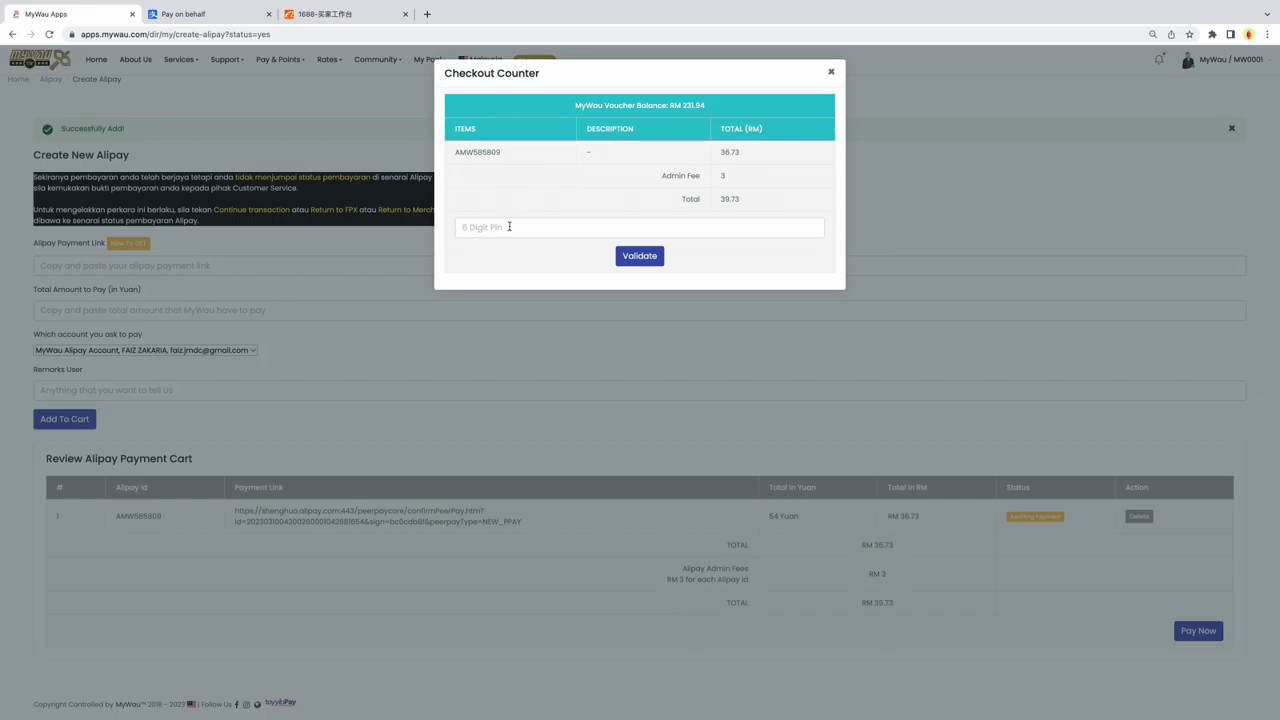
pyautogui.click(638, 260)
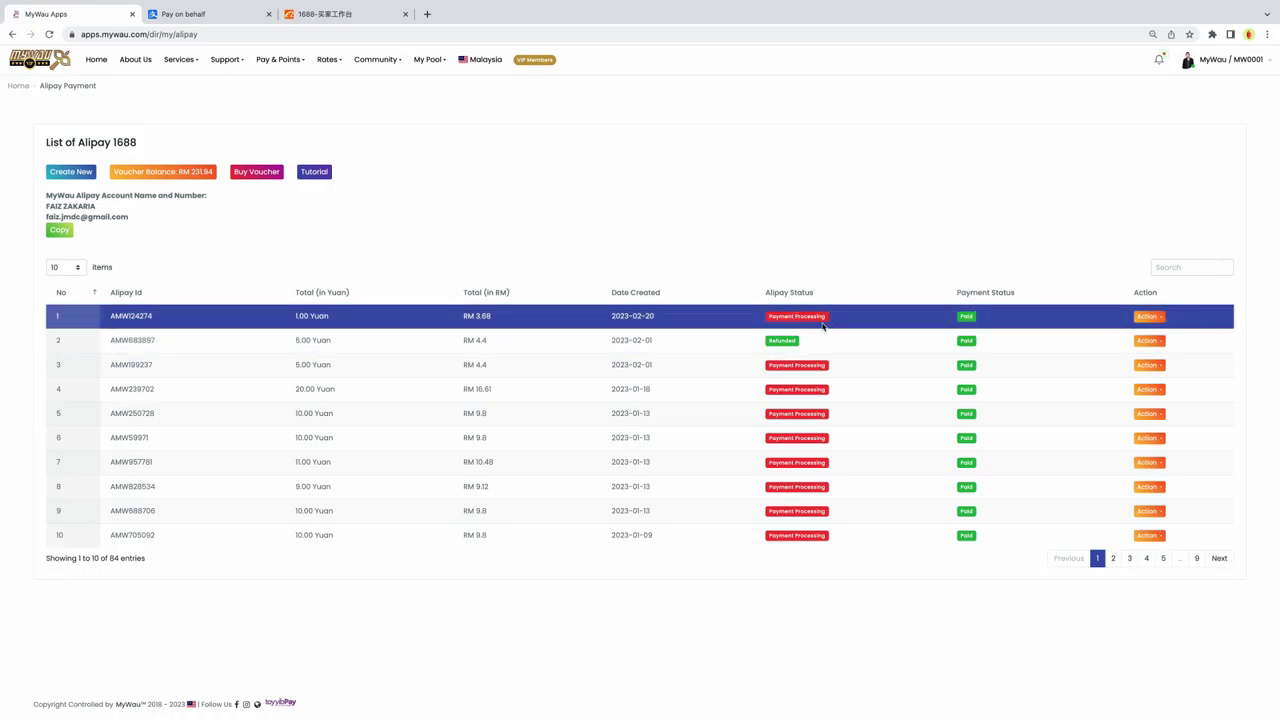
# View the details of the first payment in the Alipay 1688 list, close them, and open its invoice
pyautogui.click(1155, 322)
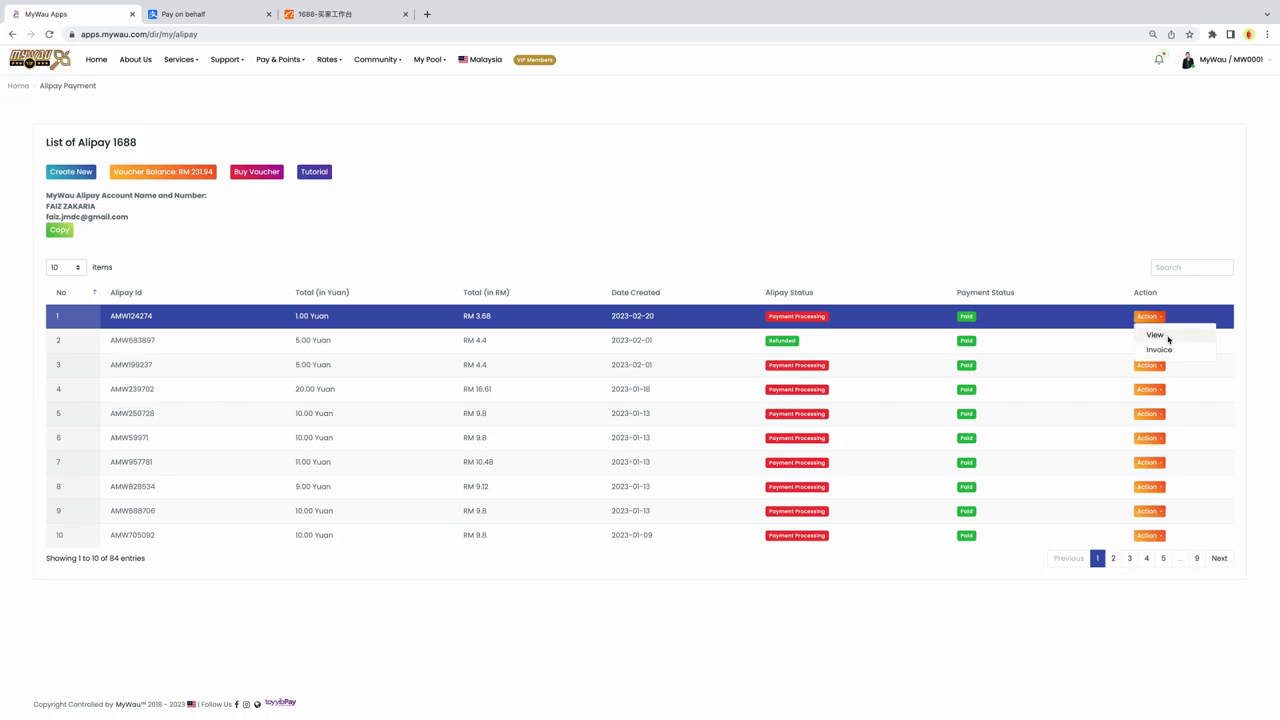
pyautogui.click(1155, 335)
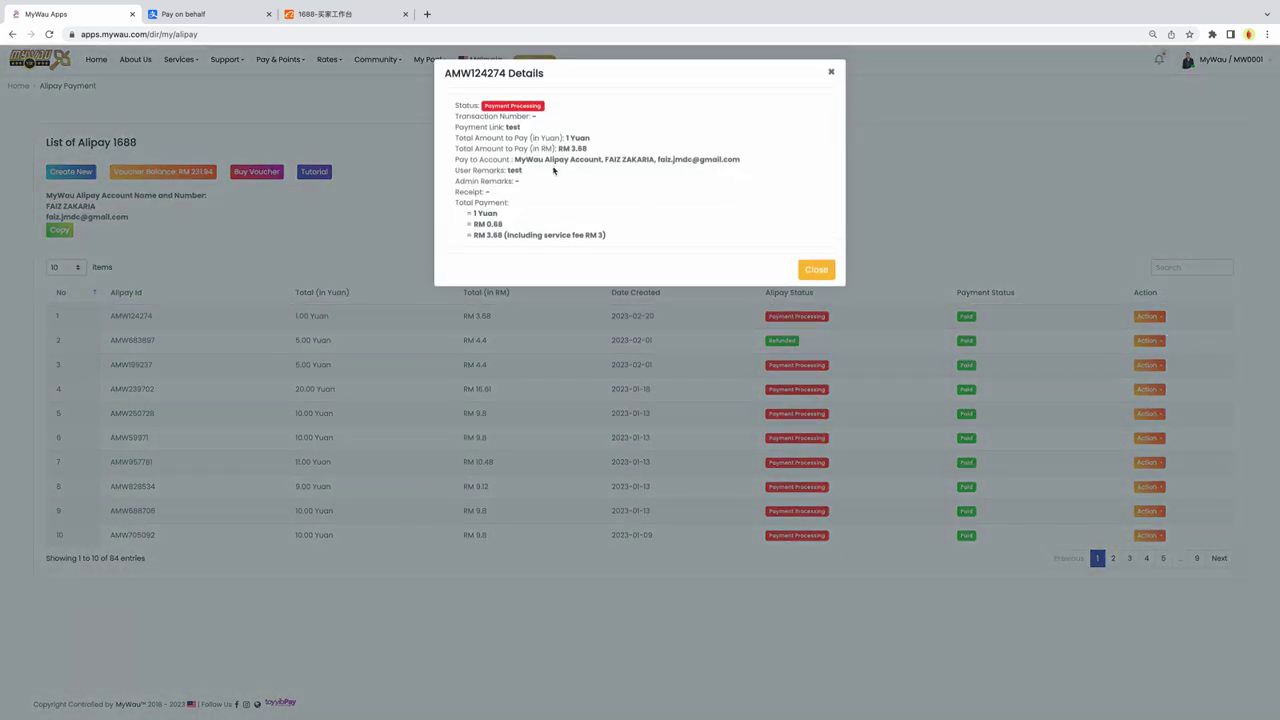
pyautogui.click(812, 274)
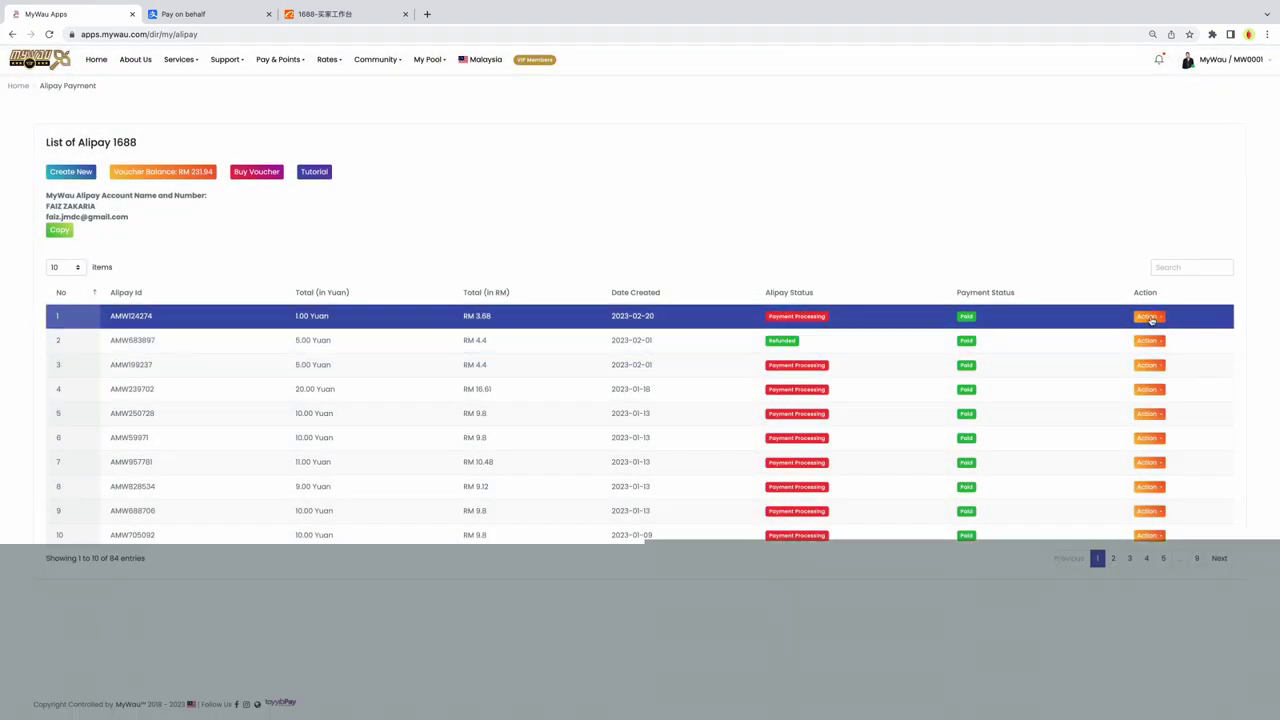
pyautogui.click(1149, 317)
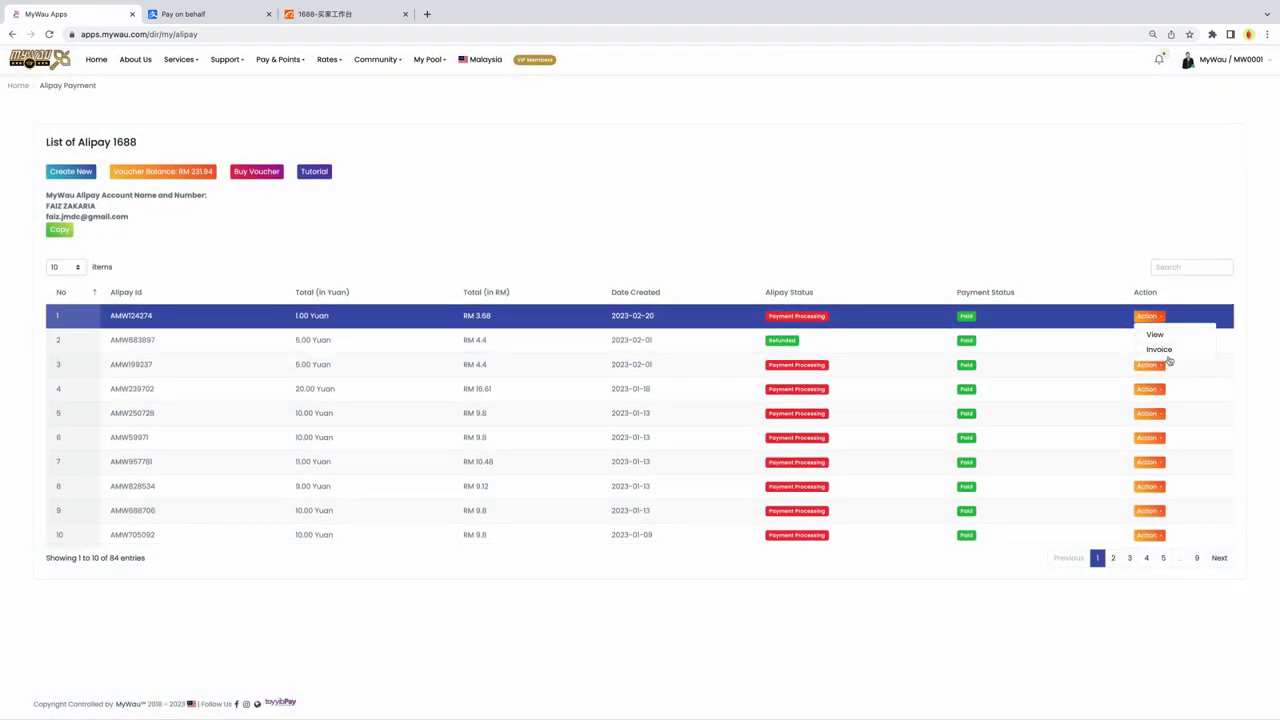
pyautogui.click(1172, 356)
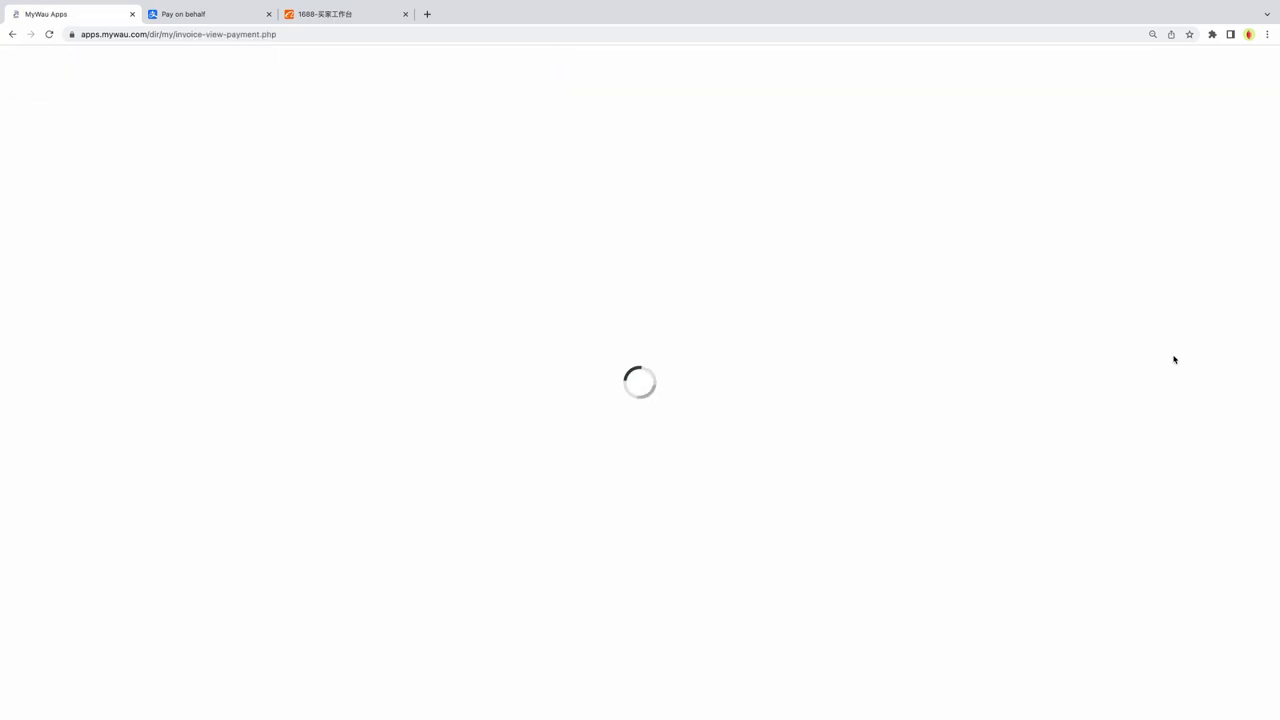